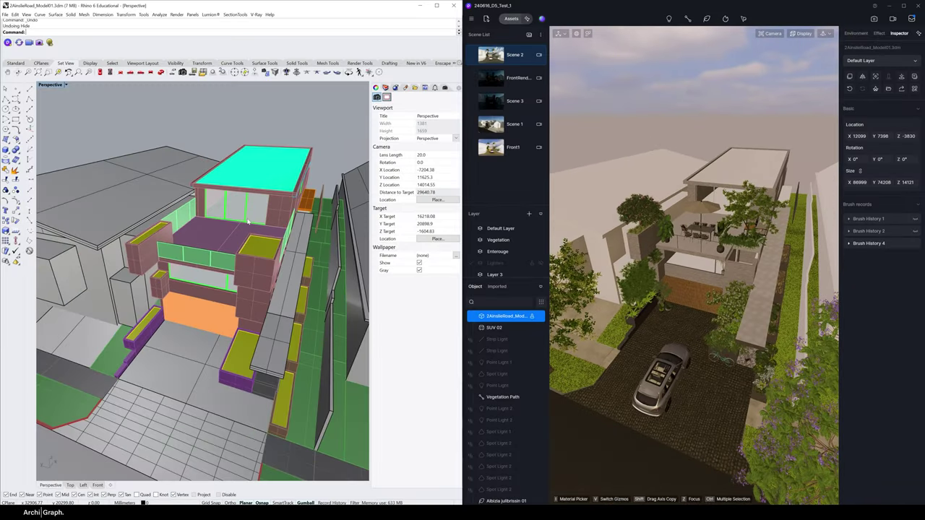
Step: Scale the wall column on the street facade above the larger purple planter and send the updated model to D5 Render
right_click_drag(248, 221, 257, 318)
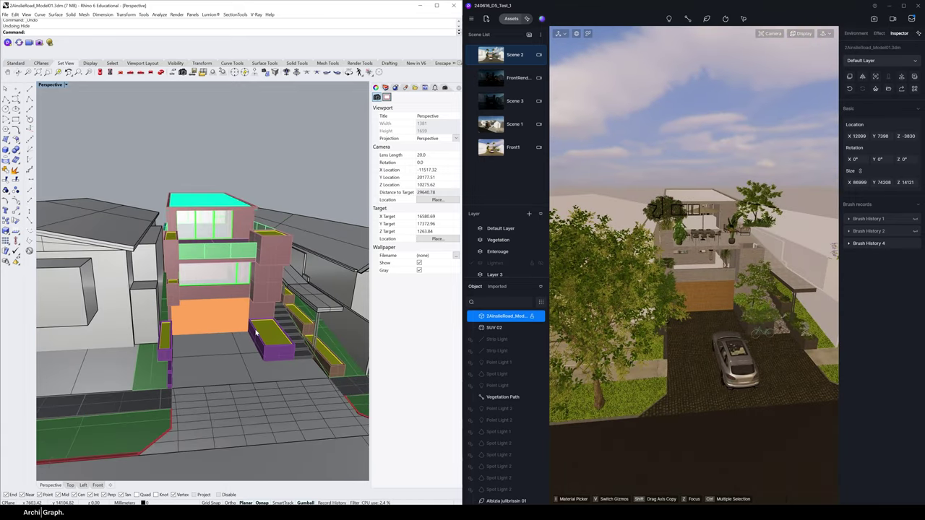
scroll(258, 323, "up", 3)
scroll(258, 322, "up", 2)
left_click(210, 283)
type("scale")
key("Return")
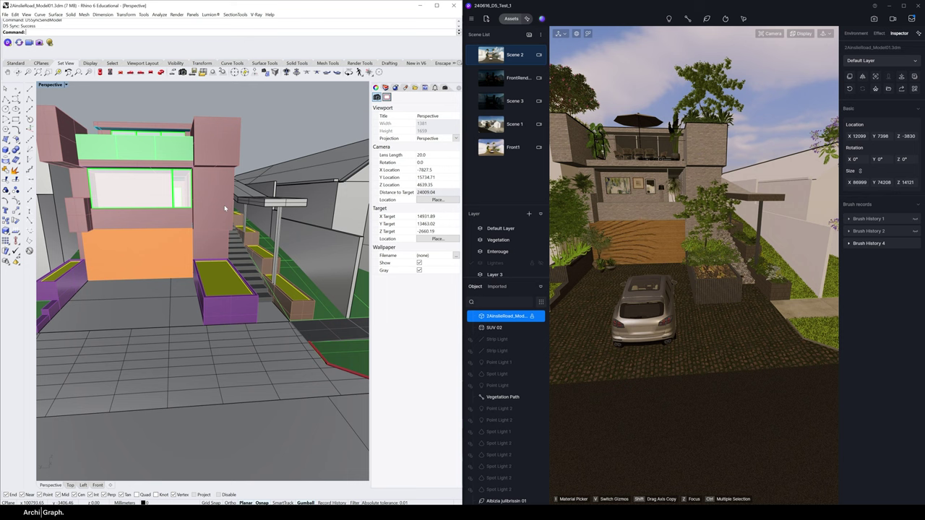
left_click(221, 223)
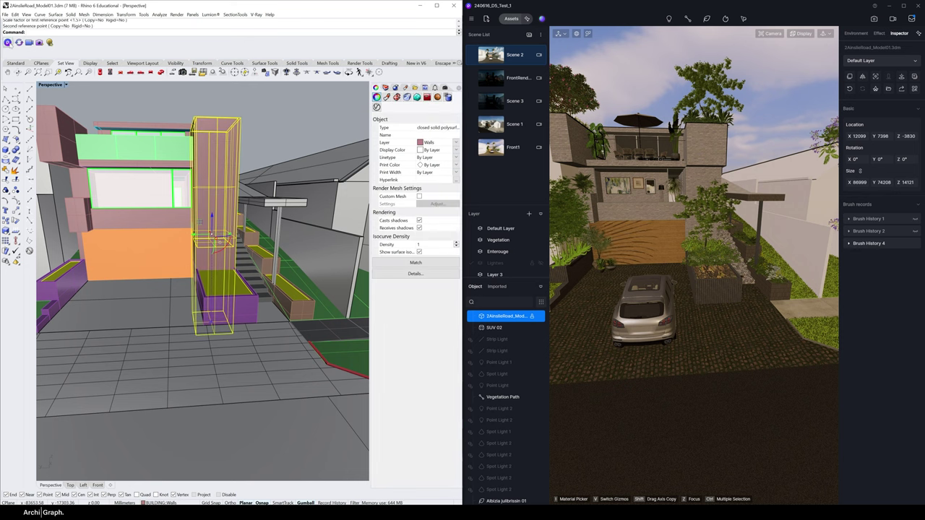
left_click(19, 42)
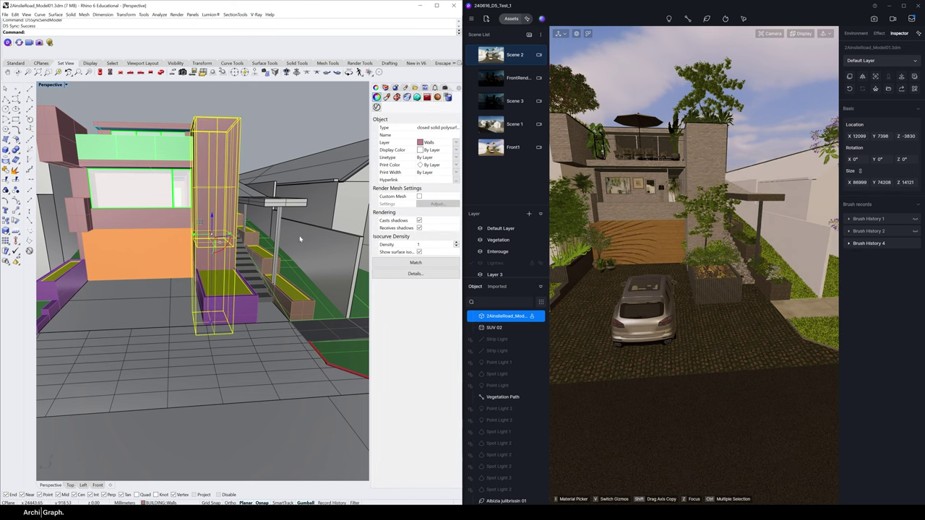
Step: Delete the entry canopy beside the stairs, including its roof pieces and supporting columns
left_click(296, 200)
left_click(278, 230, "shift")
left_click(275, 253, "shift")
left_click(250, 227, "shift")
left_click(250, 206, "shift")
left_click(278, 219)
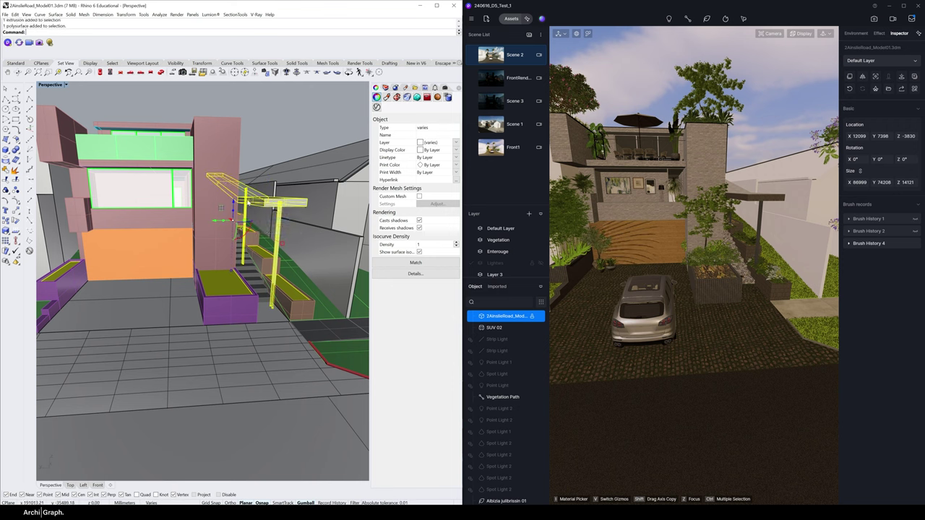
key("Delete")
left_click(253, 204)
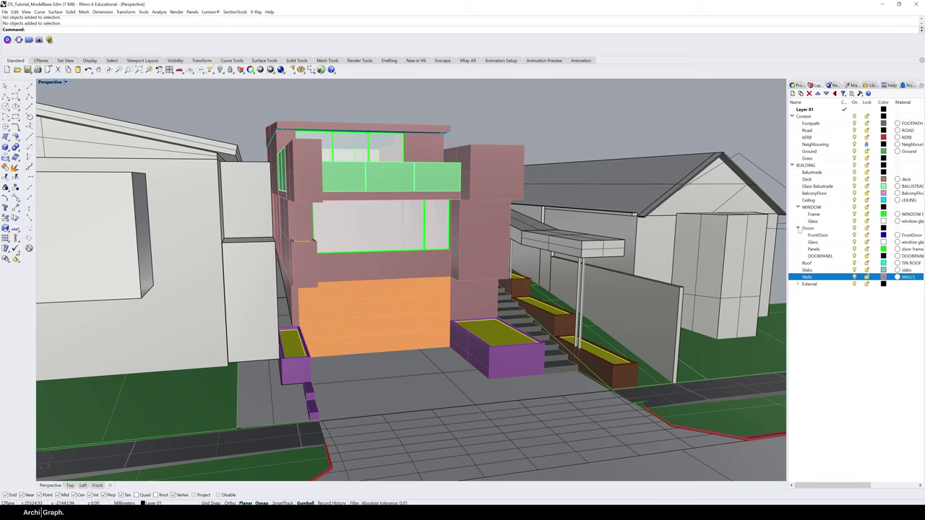
Step: Try creating a new Custom material for the DOORPANEL layer and close its material settings
left_click(899, 257)
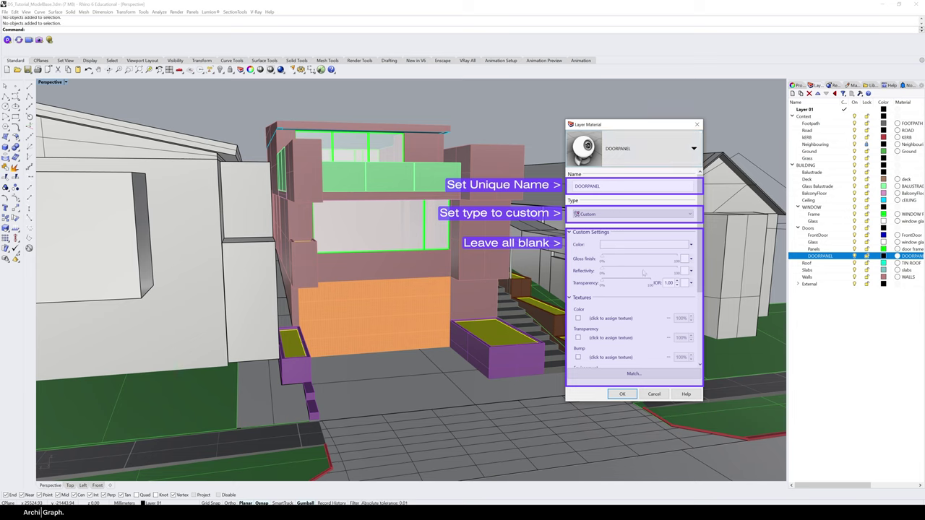
left_click(661, 153)
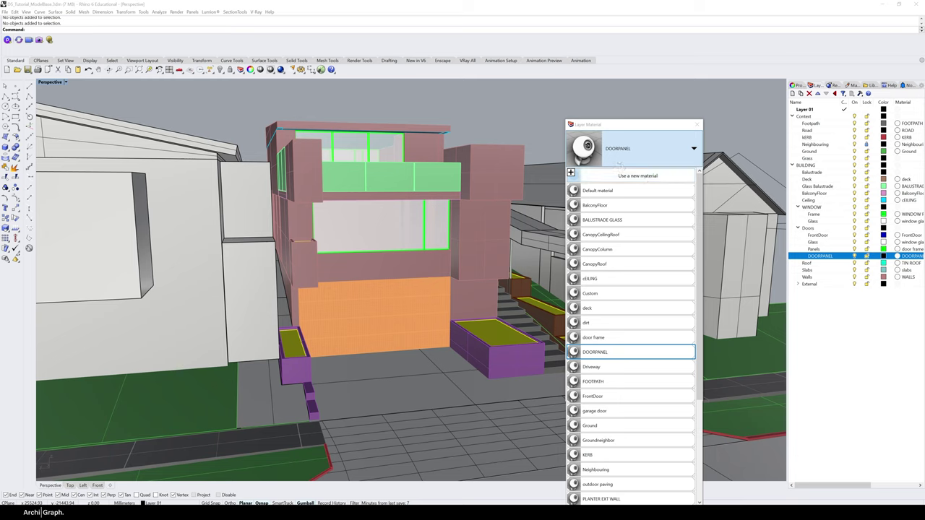
left_click(634, 177)
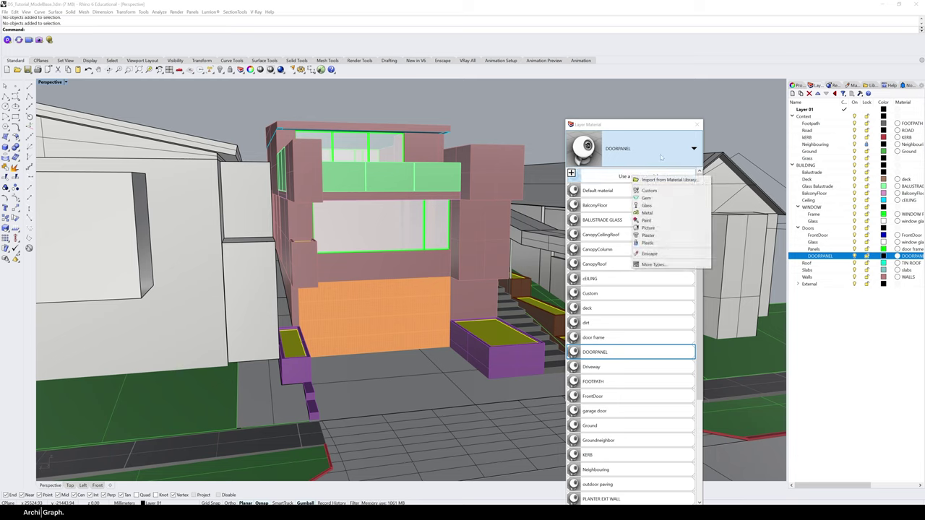
left_click(650, 191)
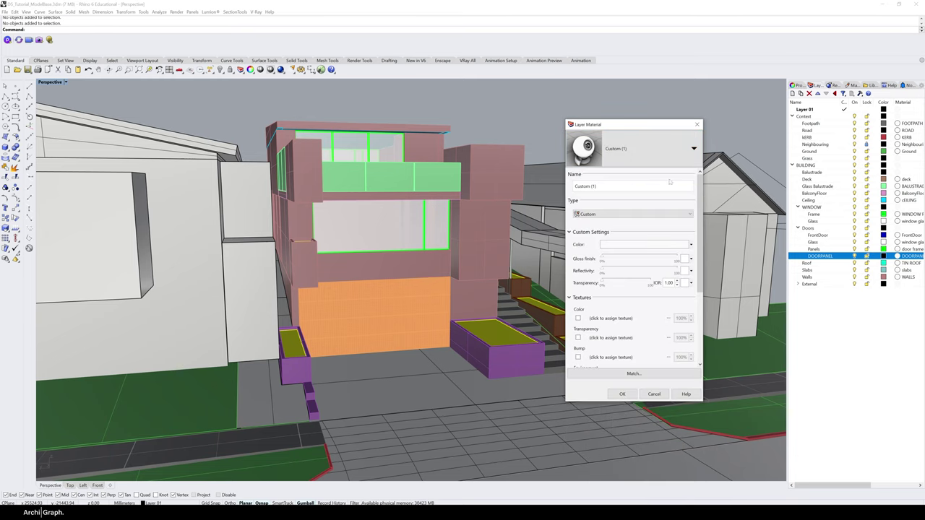
left_click(697, 124)
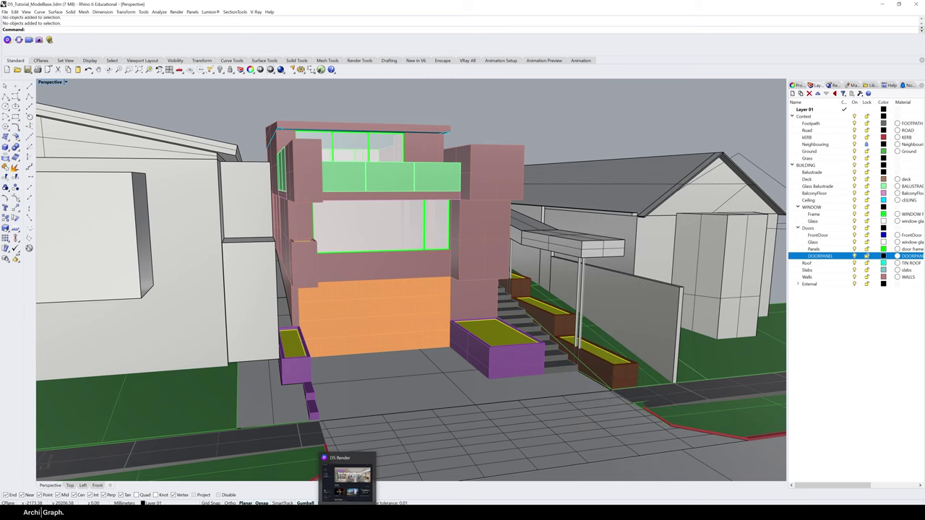
Step: Switch to D5 Render, create a new empty project, and return to the D5_Tutorial_ModelBase model in Rhino
left_click(348, 480)
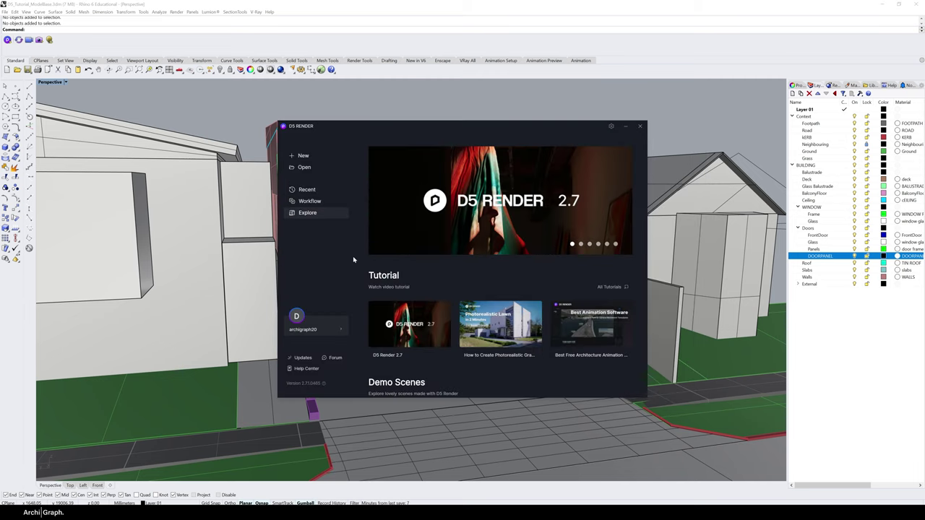
left_click(303, 156)
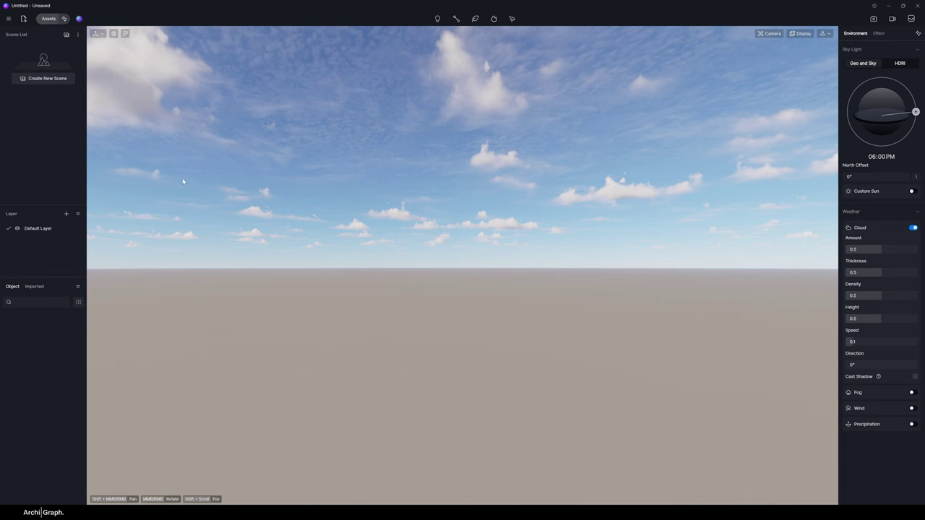
mouse_move(329, 514)
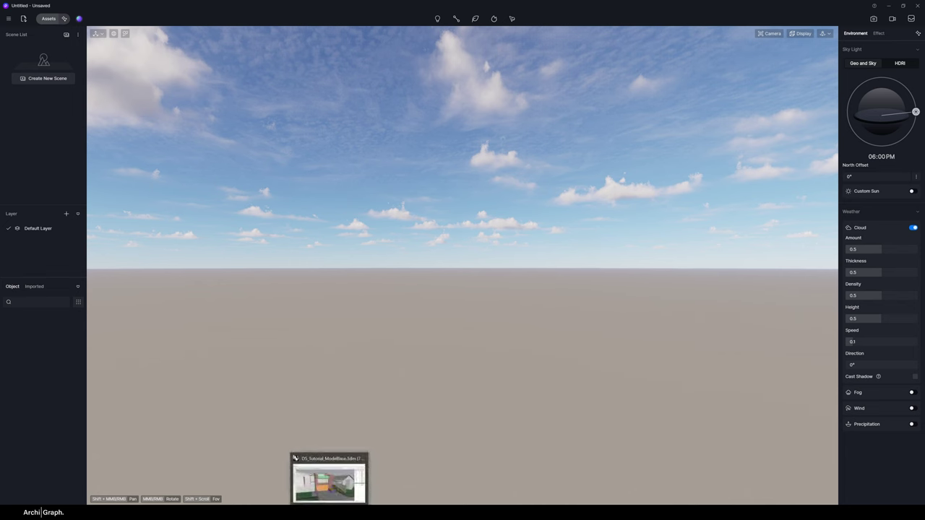
left_click(329, 481)
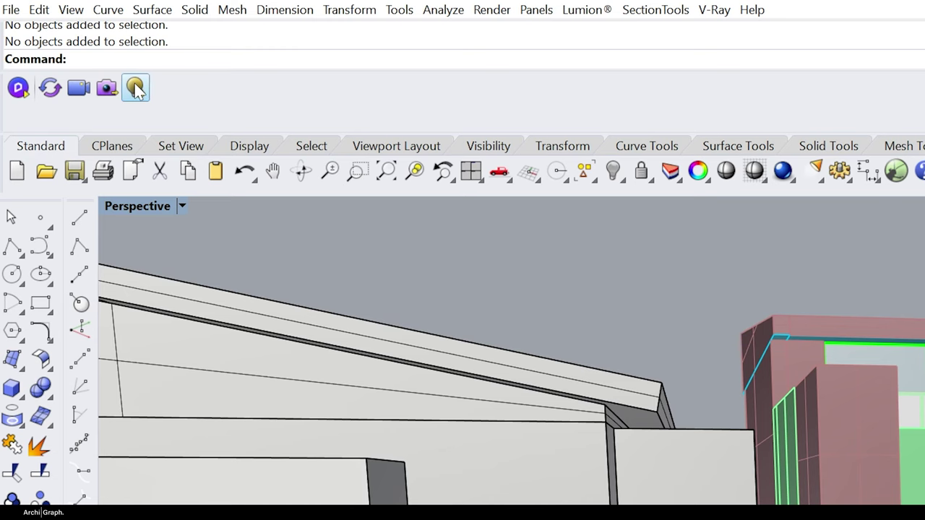
Step: Start D5 sync, send the Rhino model to the new project, and switch to D5 Render
left_click(18, 88)
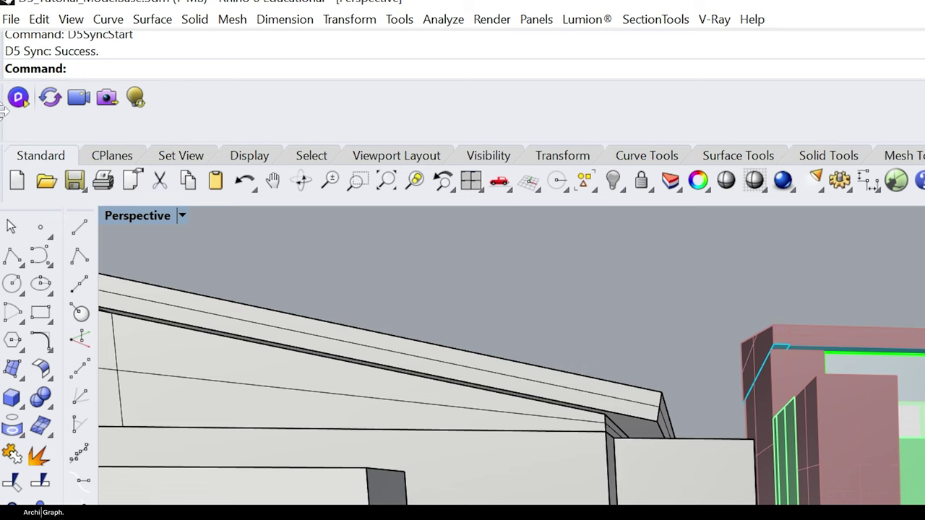
left_click(50, 98)
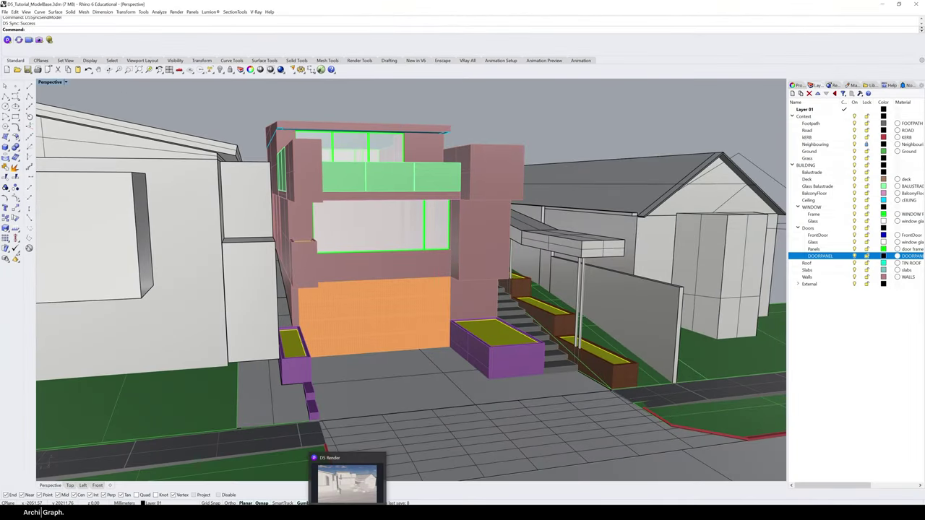
left_click(350, 473)
Step: Inspect the imported material groups by picking the window glass, walls, planter walls, canopy, neighbouring buildings and planter soil
left_click(416, 144)
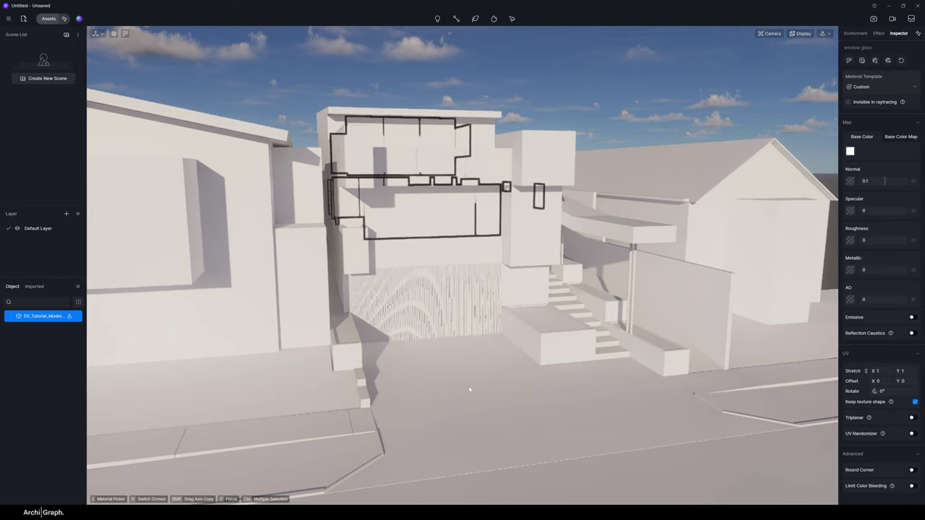
left_click(606, 103)
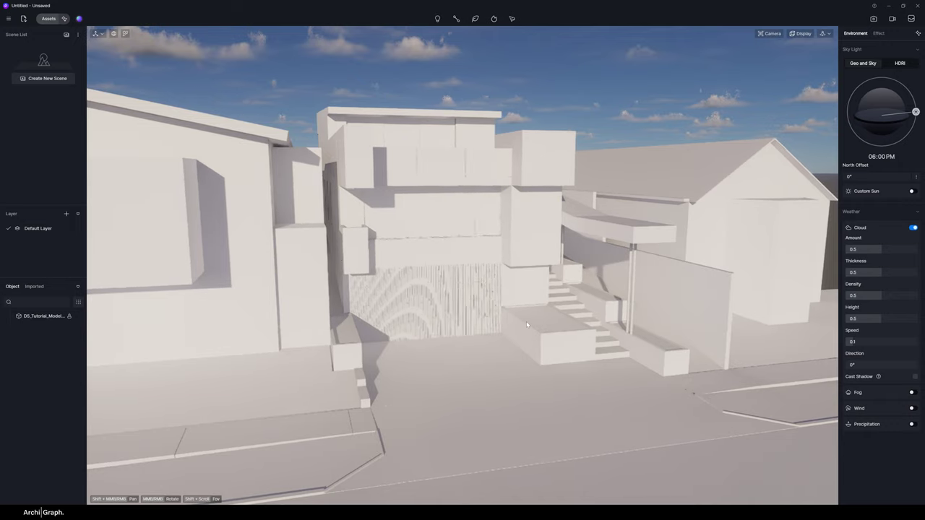
left_click(322, 183)
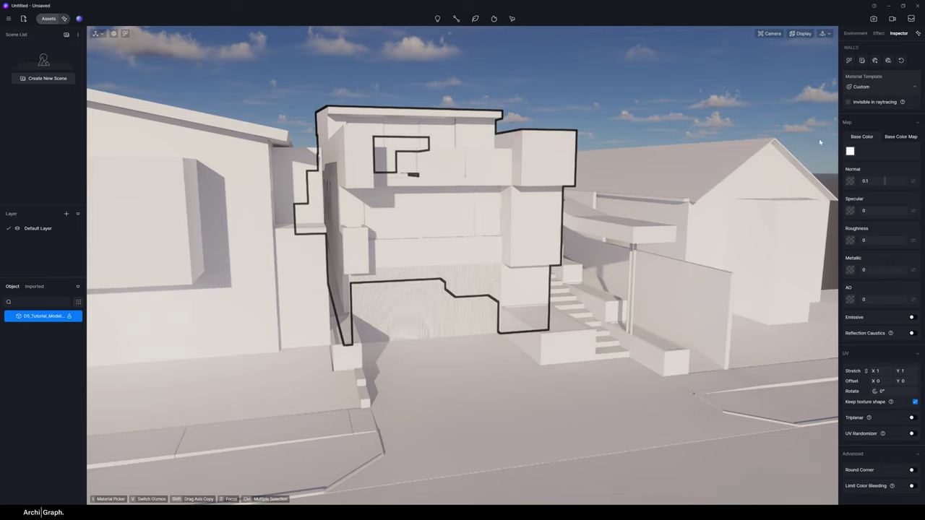
left_click(554, 352)
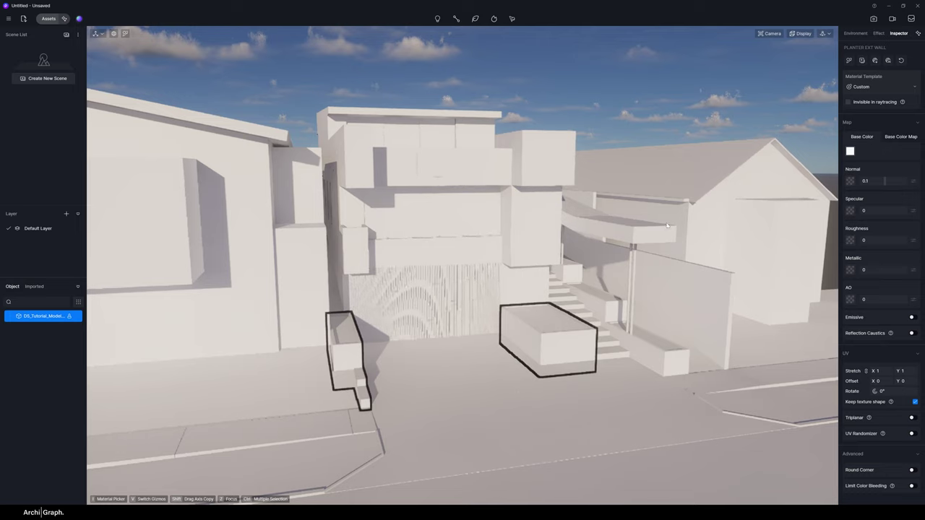
left_click(622, 224)
left_click(694, 170)
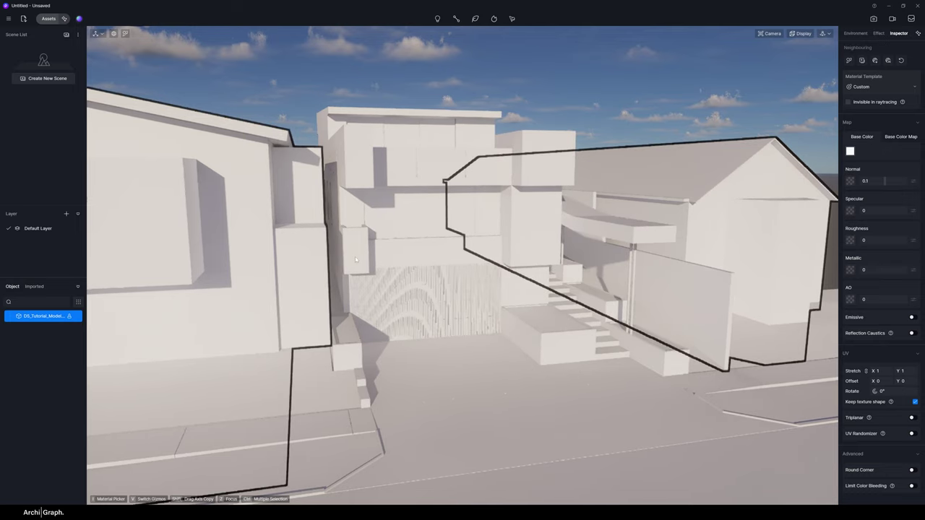
key("Escape")
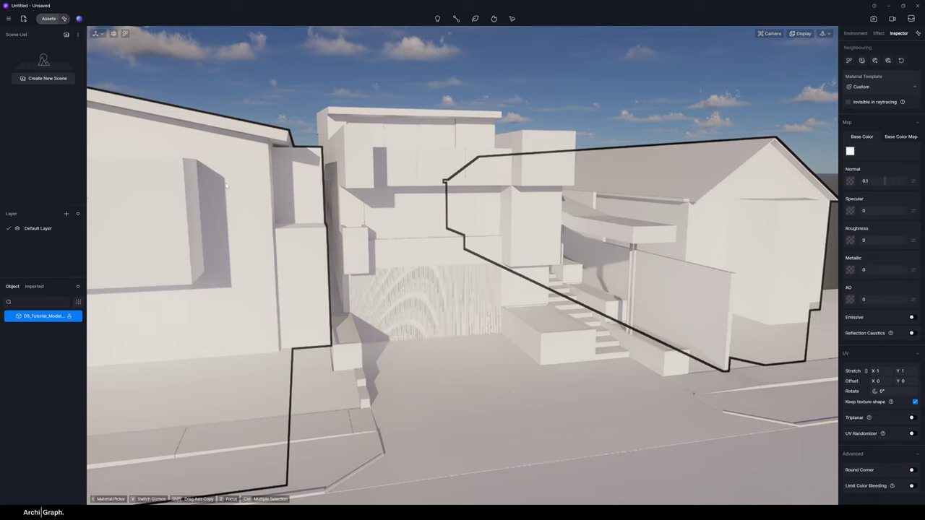
left_click(323, 370)
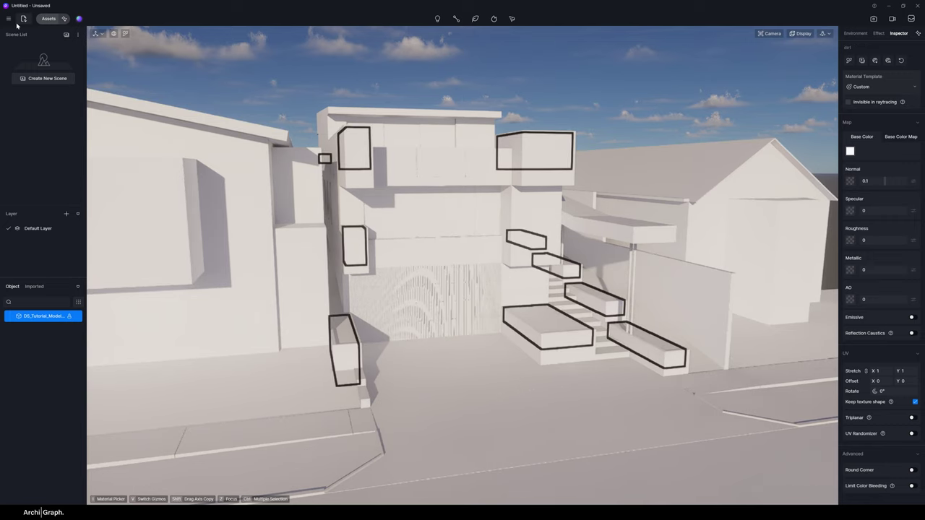
Step: Save the project as d5_VideoBase_TestFile and create a new scene from the current view
left_click(7, 19)
mouse_move(65, 34)
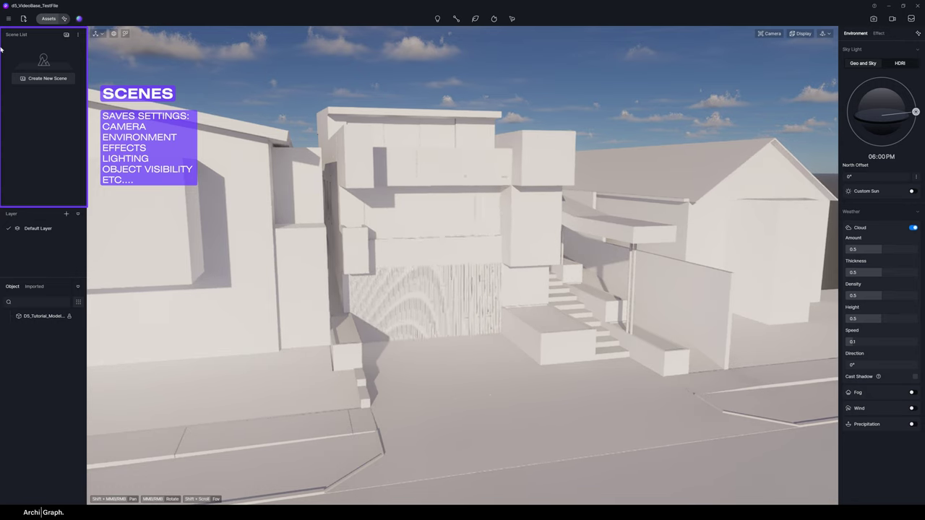
left_click(46, 77)
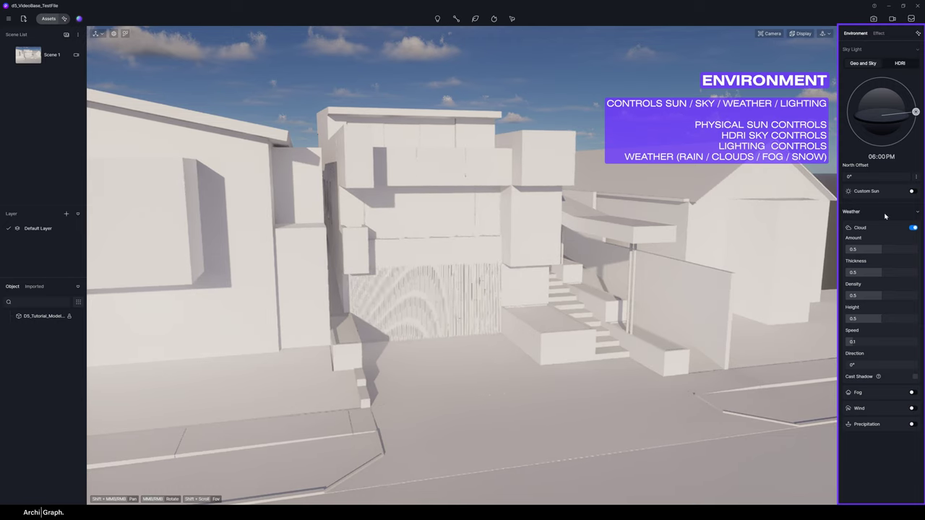
Step: Examine the post-processing and style effect settings, and the placement tools for lights and environment assets
left_click(878, 33)
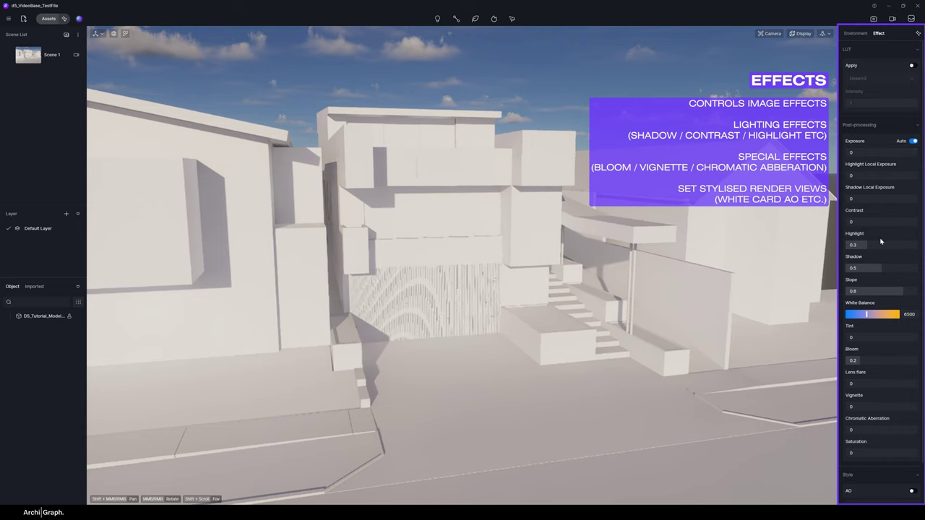
scroll(872, 396, "down", 1)
scroll(871, 396, "down", 2)
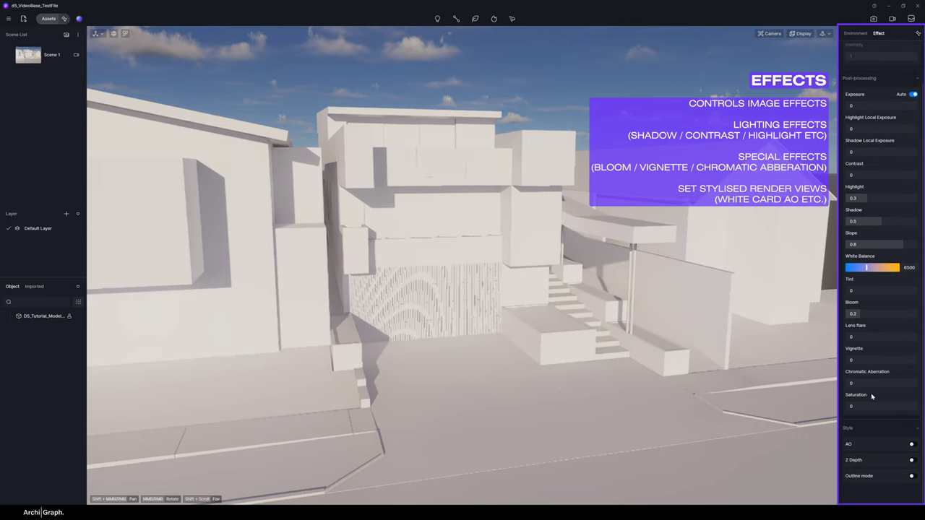
left_click(436, 20)
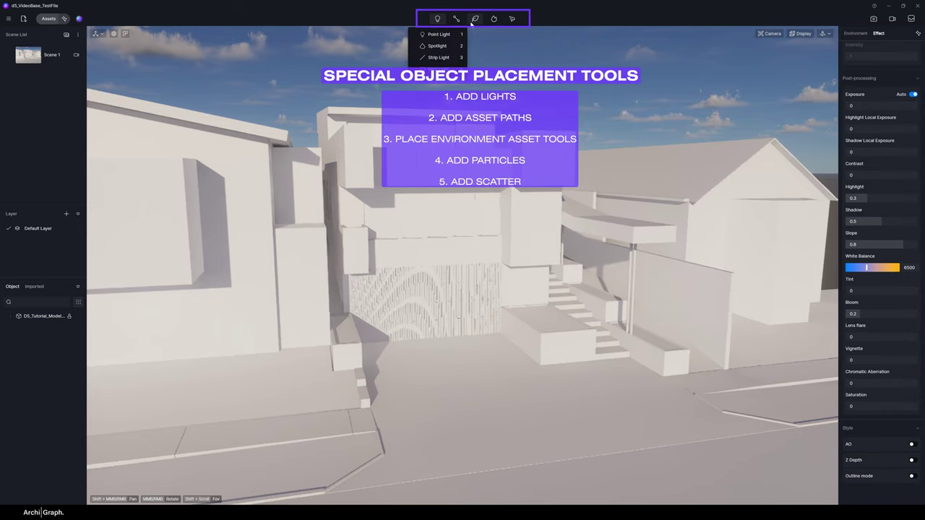
left_click(475, 19)
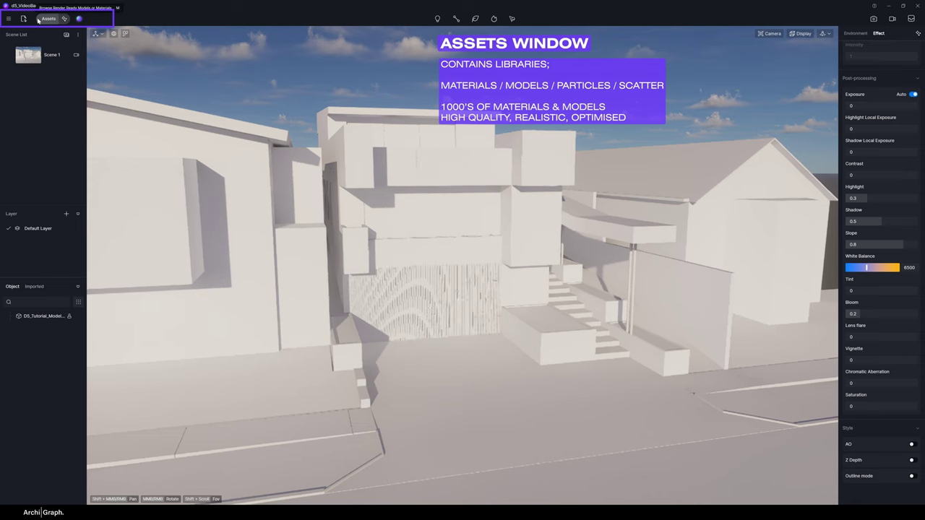
Step: Open the online asset library, browse all materials, and switch to the model category
left_click(50, 19)
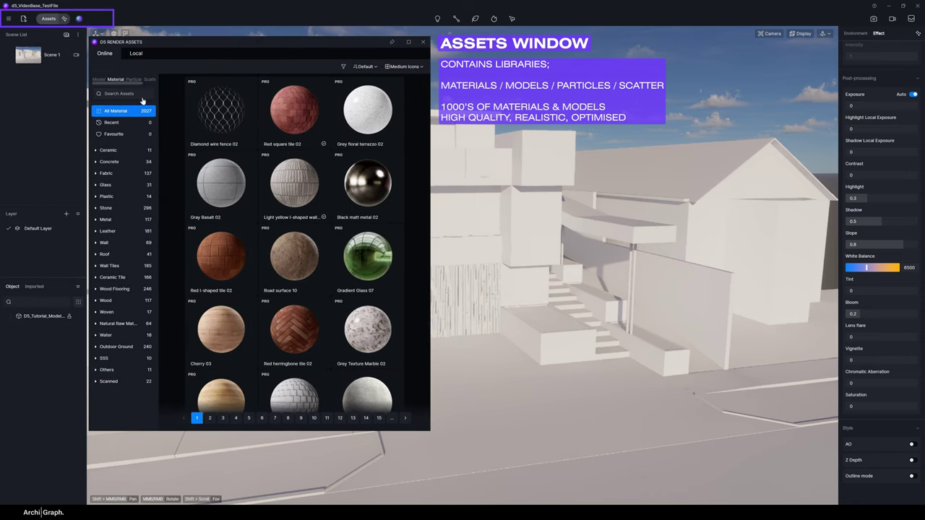
scroll(305, 185, "down", 10)
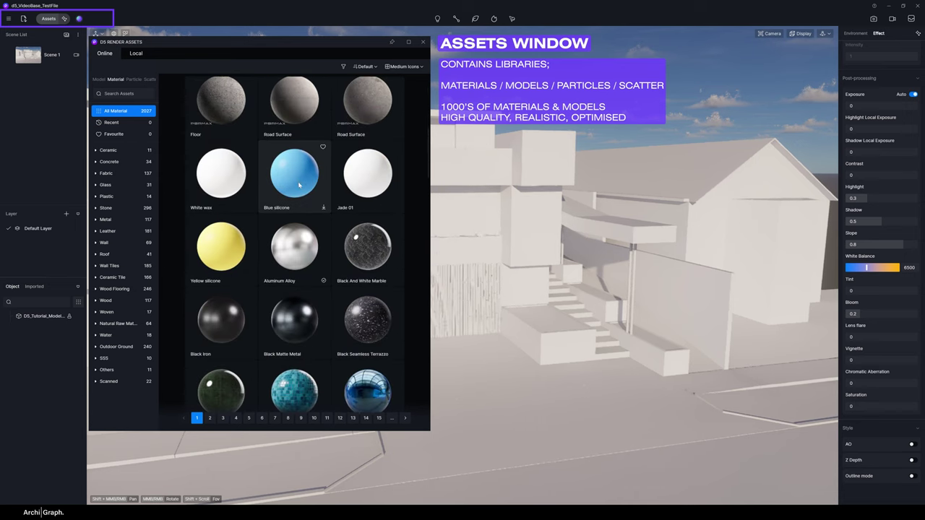
scroll(305, 185, "down", 10)
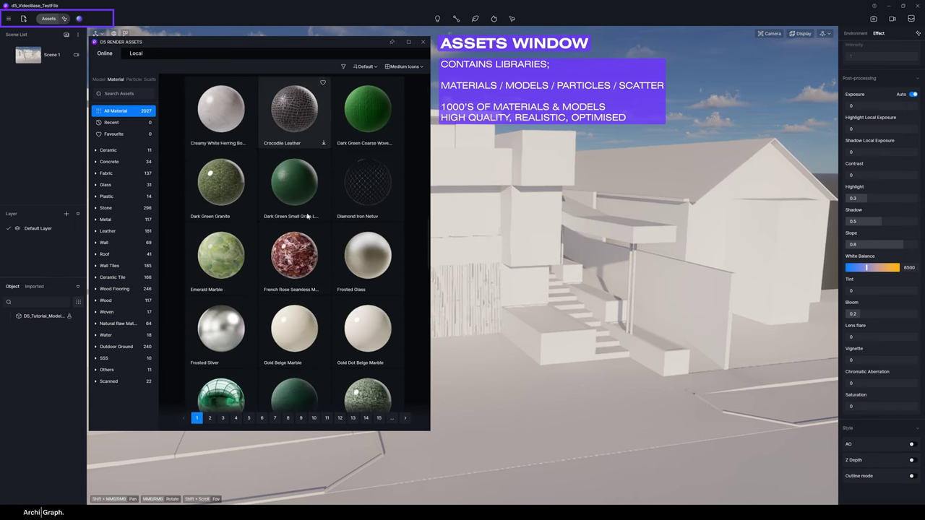
scroll(302, 219, "down", 5)
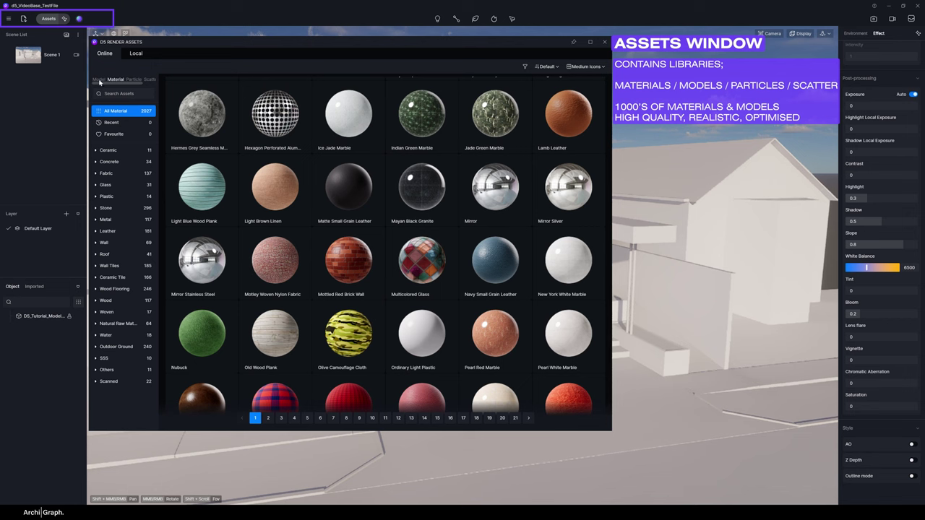
left_click(98, 79)
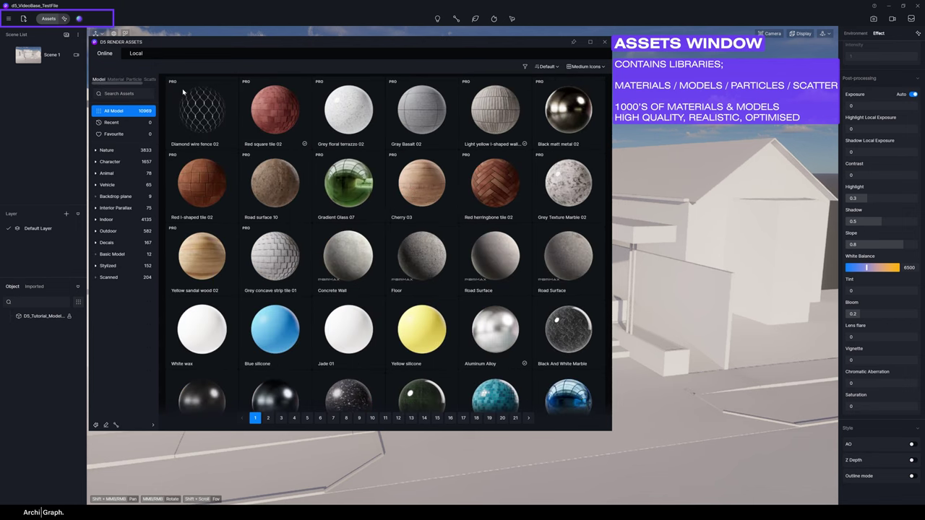
Step: Browse the Nature models for shrubs and hedges, look through the particle and scatter libraries, and close the asset library
left_click(95, 150)
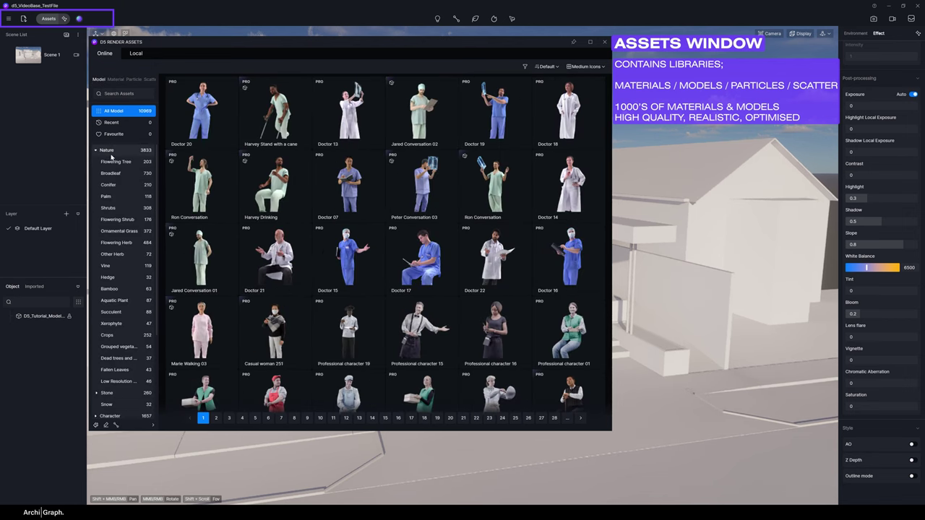
left_click(112, 161)
left_click(109, 208)
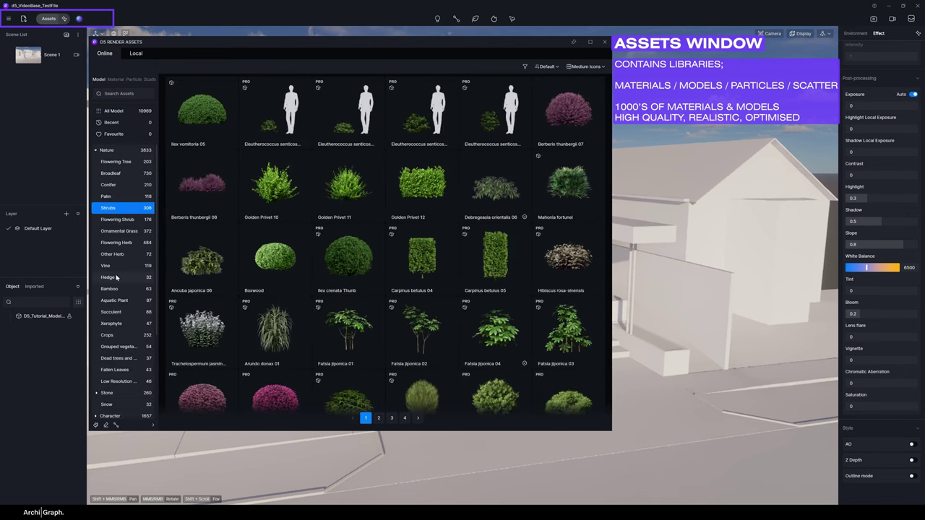
left_click(108, 278)
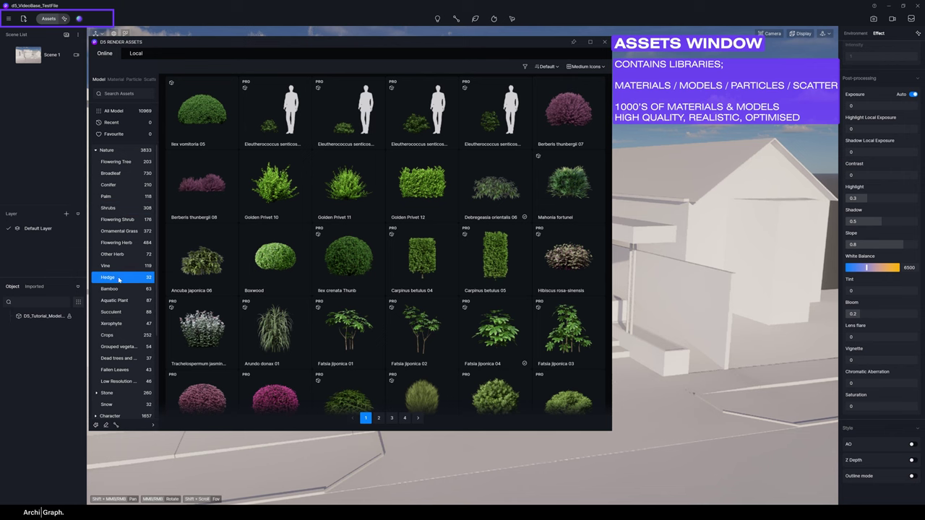
left_click(134, 79)
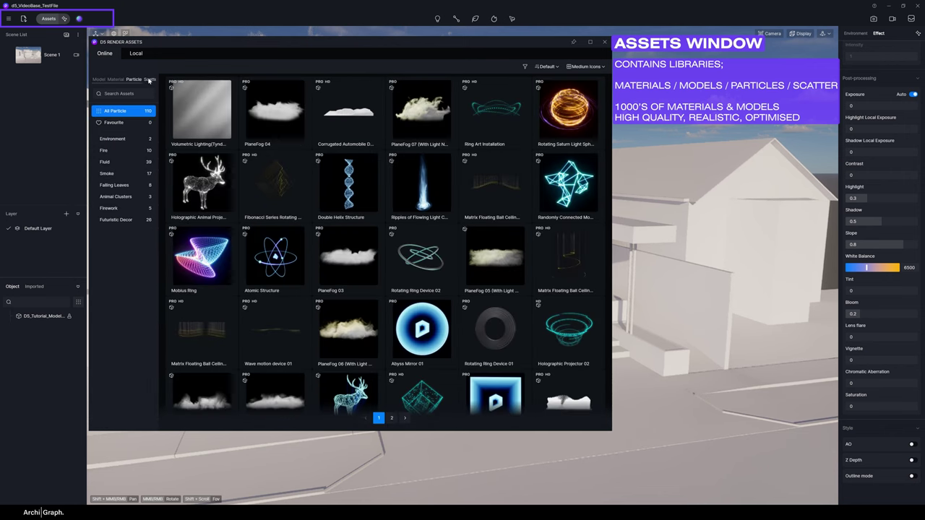
left_click(149, 80)
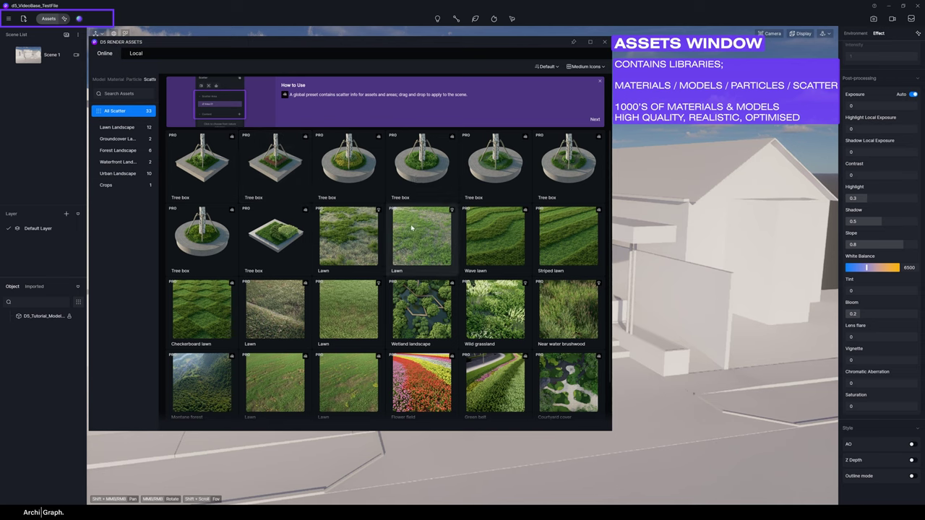
left_click(604, 42)
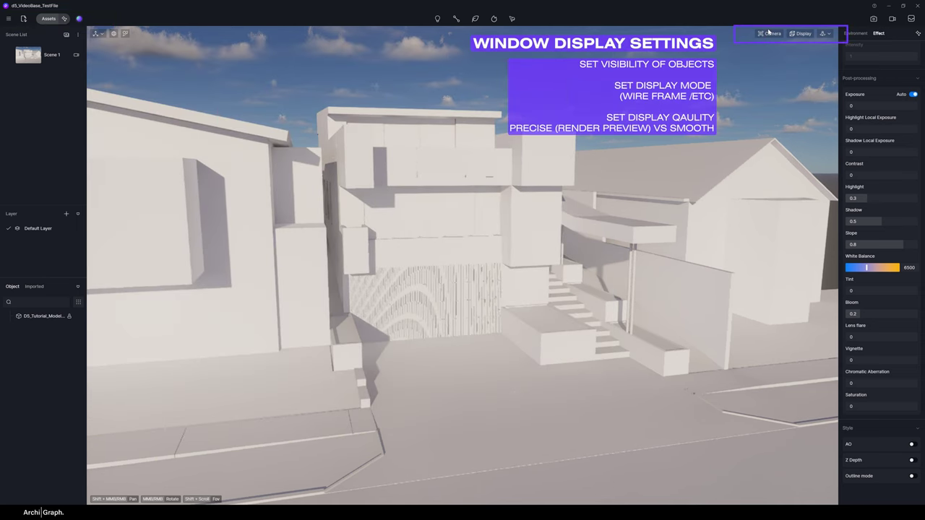
Step: Compare the Smooth and Precise realtime quality of the viewport, ending on Precise
left_click(805, 35)
left_click(807, 110)
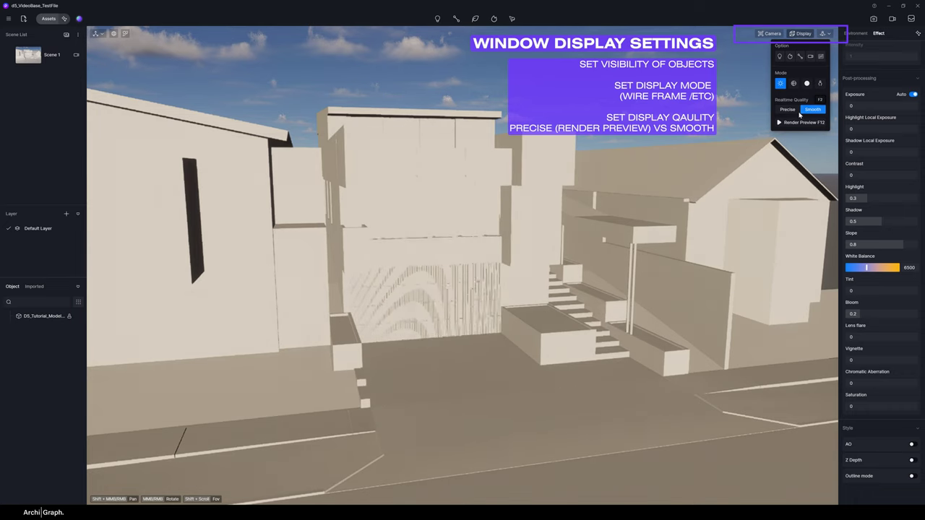
left_click(787, 109)
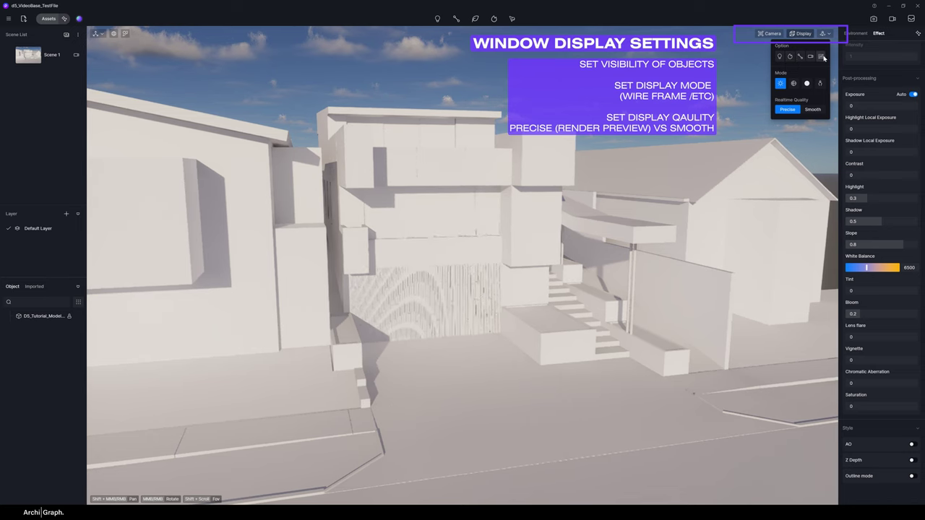
Step: Examine the camera settings and the Orbit, Fly and Walk navigation options
left_click(770, 33)
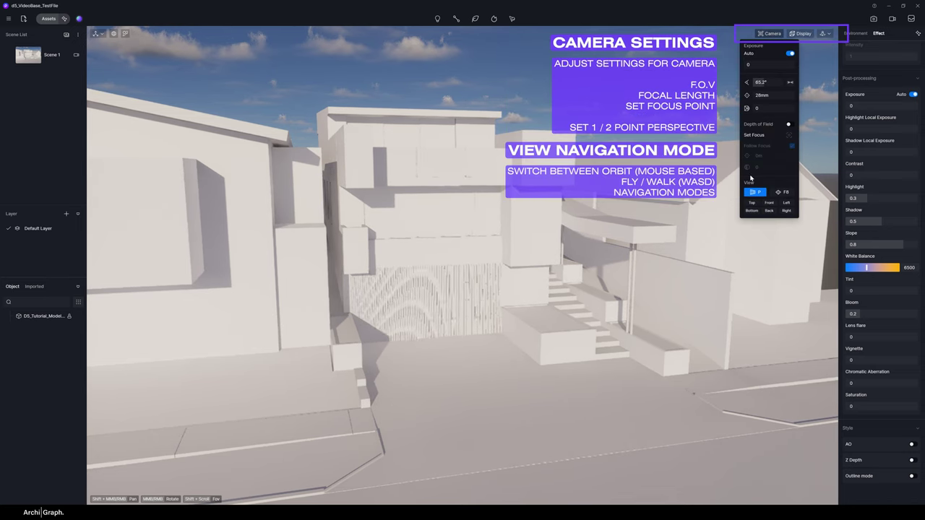
left_click(824, 34)
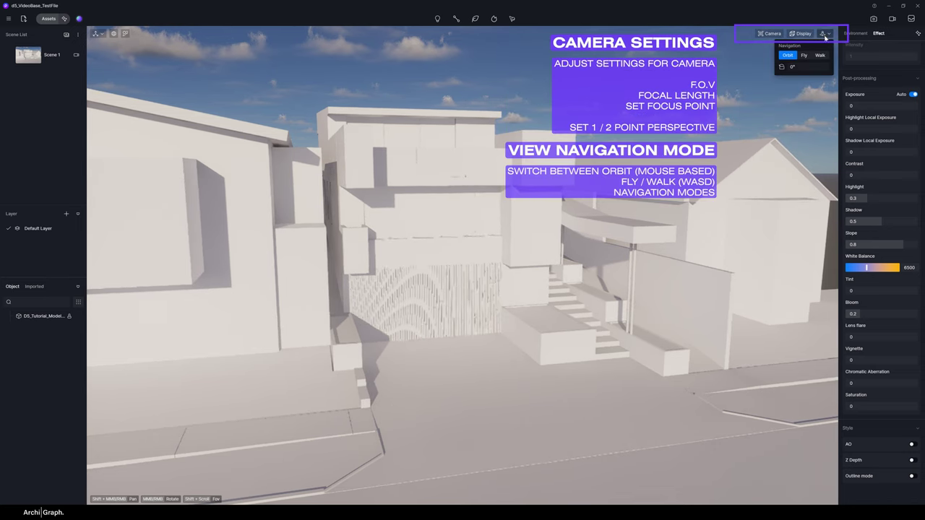
scroll(491, 196, "down", 5)
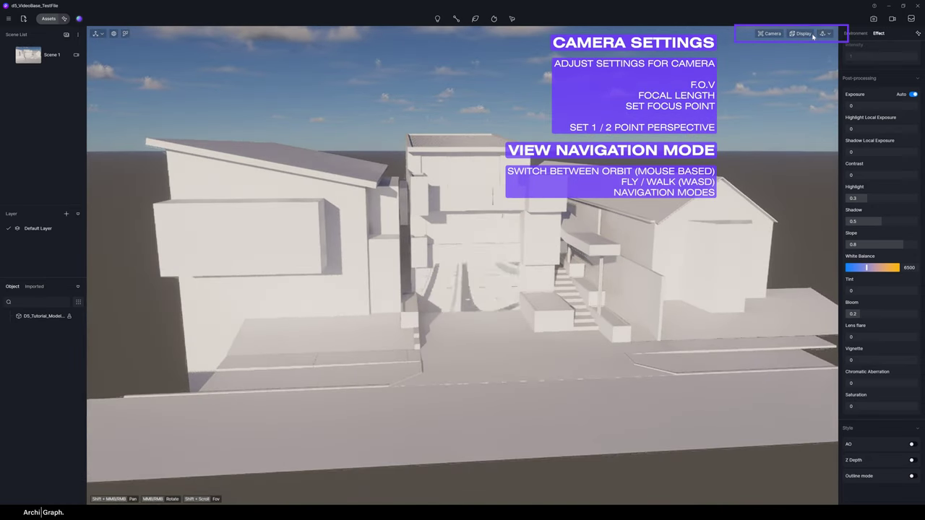
left_click(822, 34)
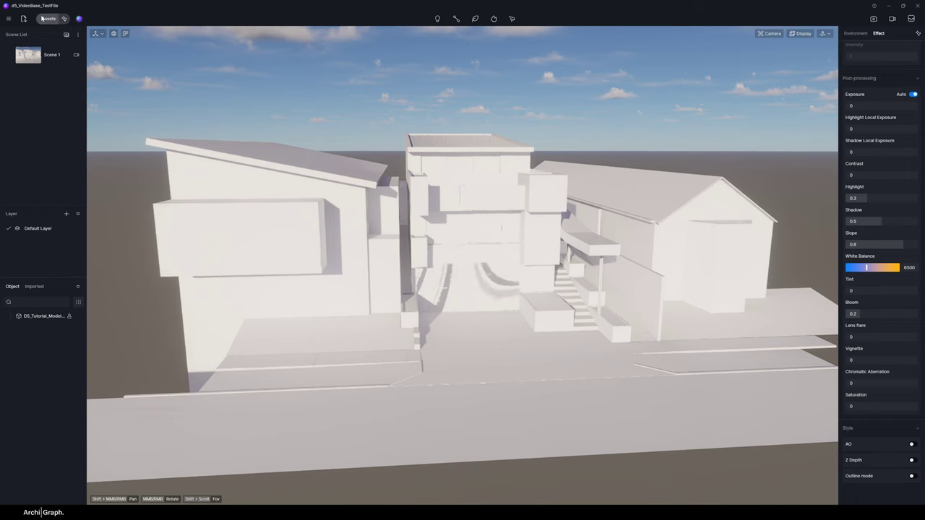
Step: Reopen the asset library on all materials, narrow its window to two columns and move it clear of the house
left_click(43, 18)
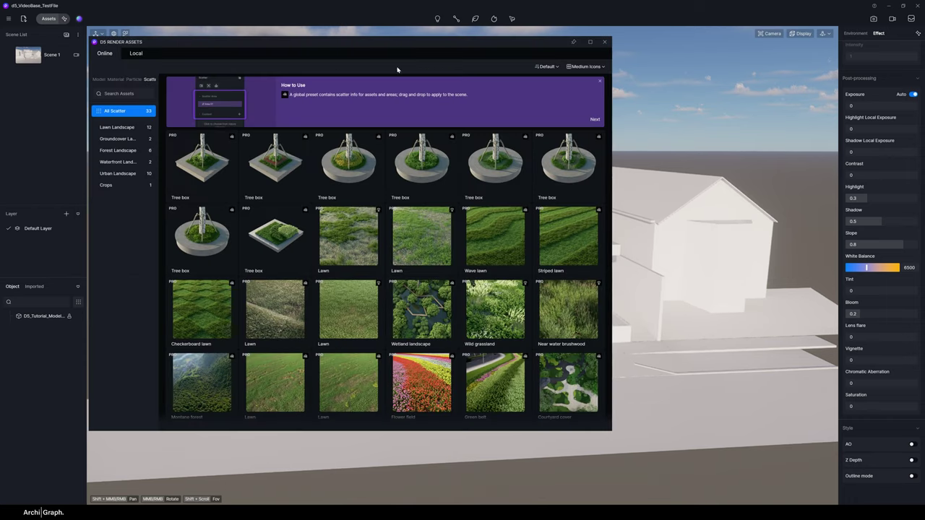
left_click(114, 80)
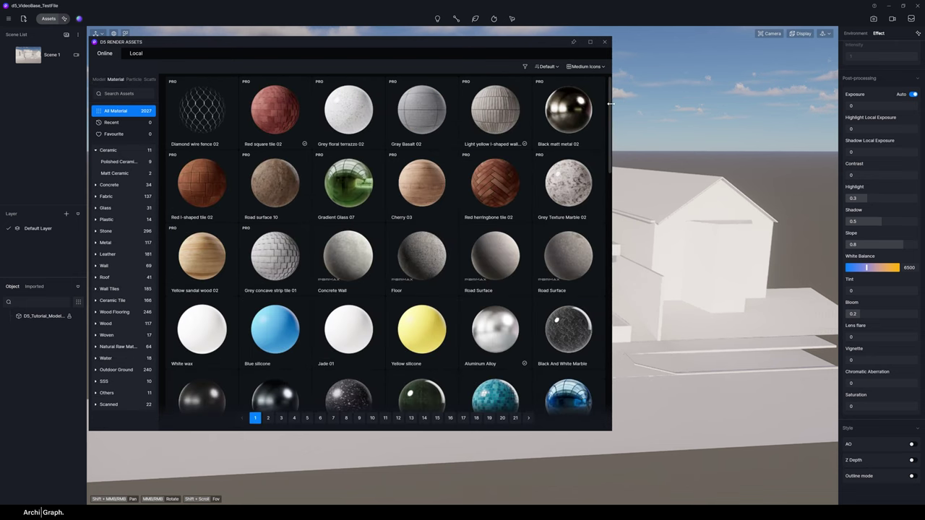
left_click_drag(611, 104, 360, 104)
left_click_drag(182, 42, 111, 61)
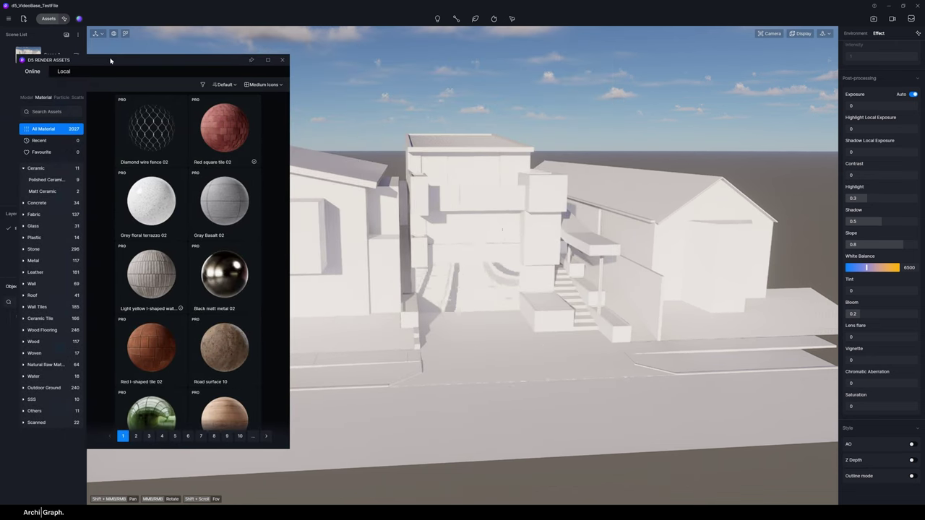
Step: Select the house's walls and filter the material library to the Wall Tiles category
scroll(531, 126, "up", 10)
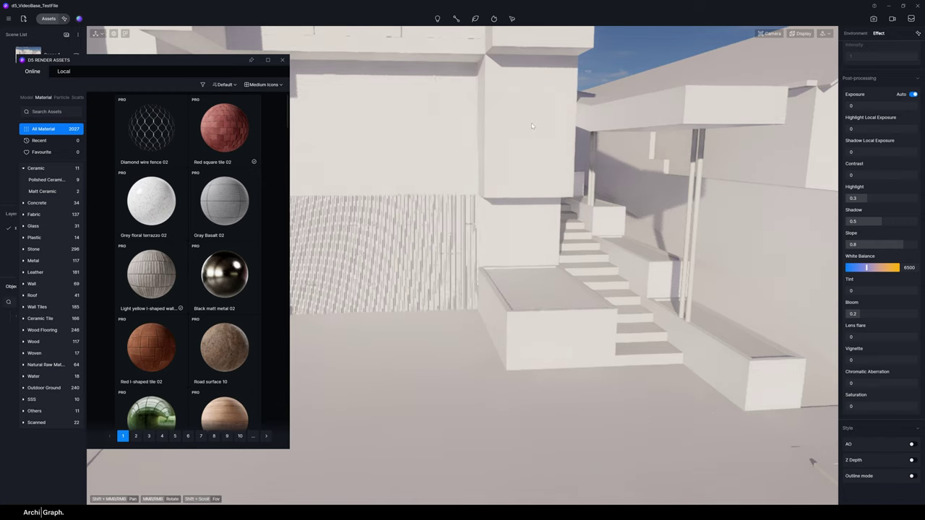
left_click(531, 126)
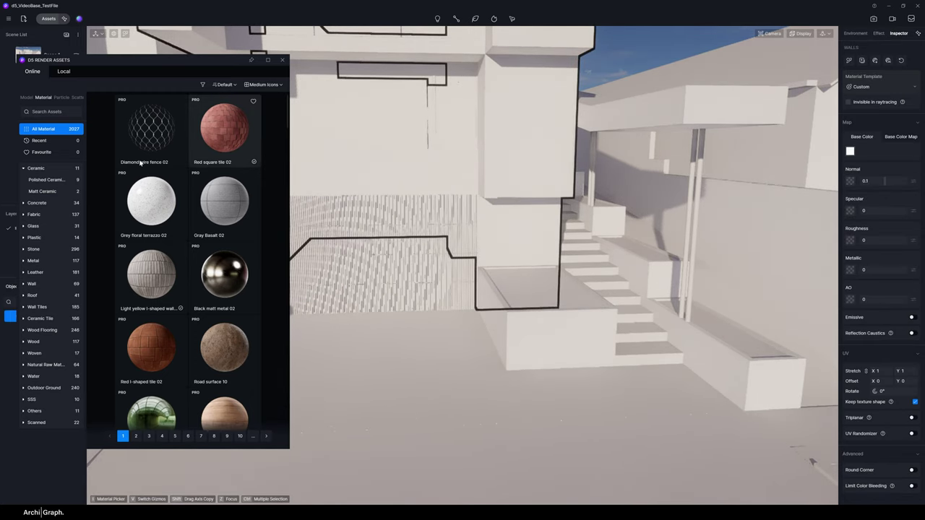
left_click(36, 307)
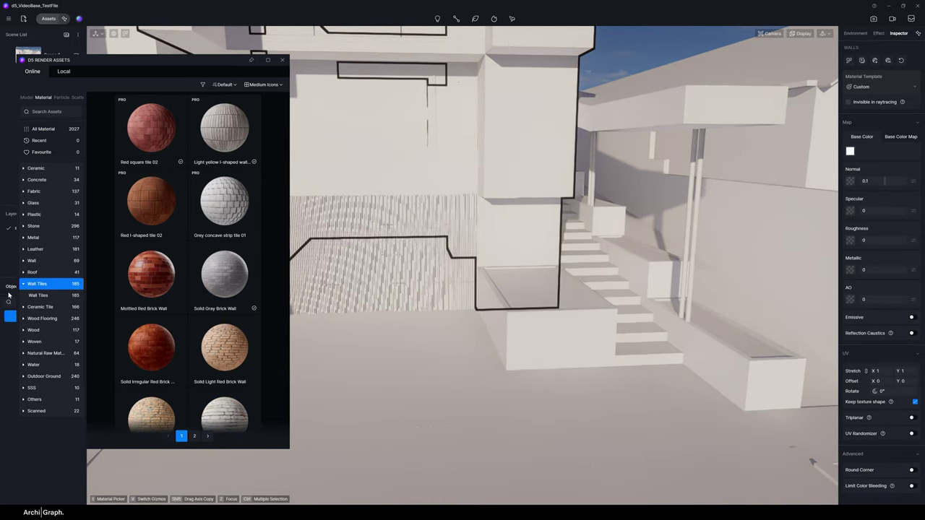
Step: Find and download the Grey staggered tile material and apply it to the house's walls
scroll(244, 242, "down", 2)
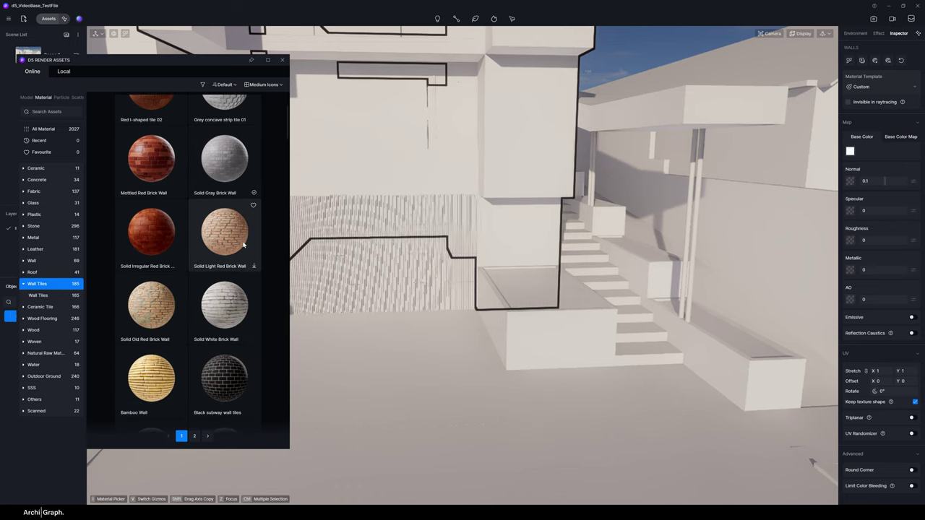
scroll(244, 246, "down", 5)
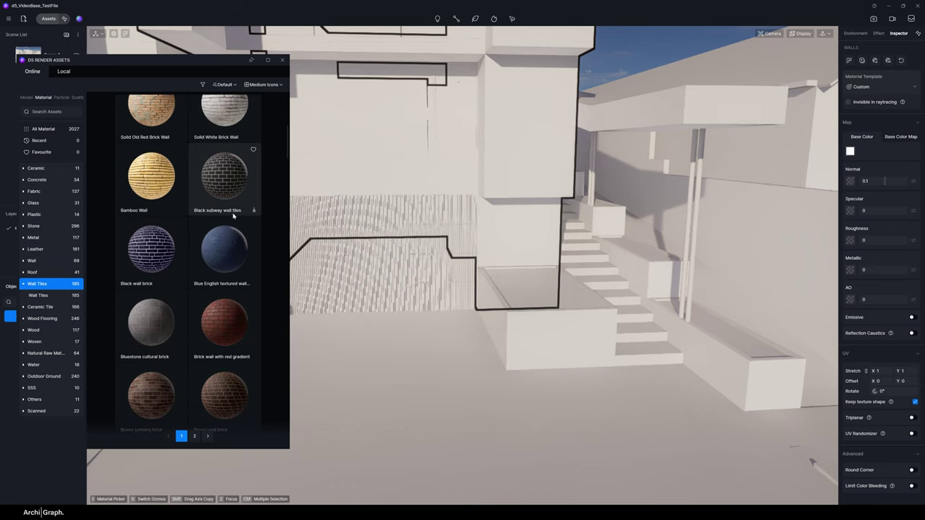
scroll(209, 323, "down", 7)
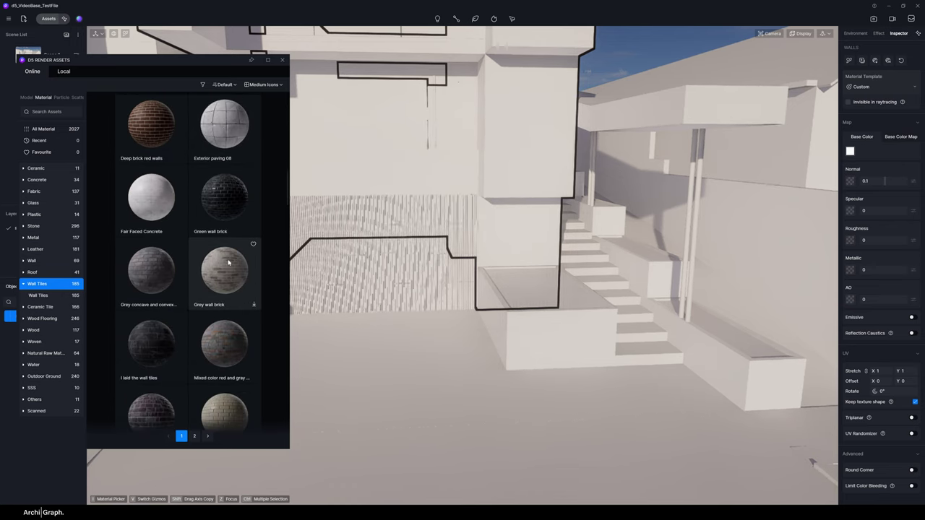
scroll(209, 323, "down", 10)
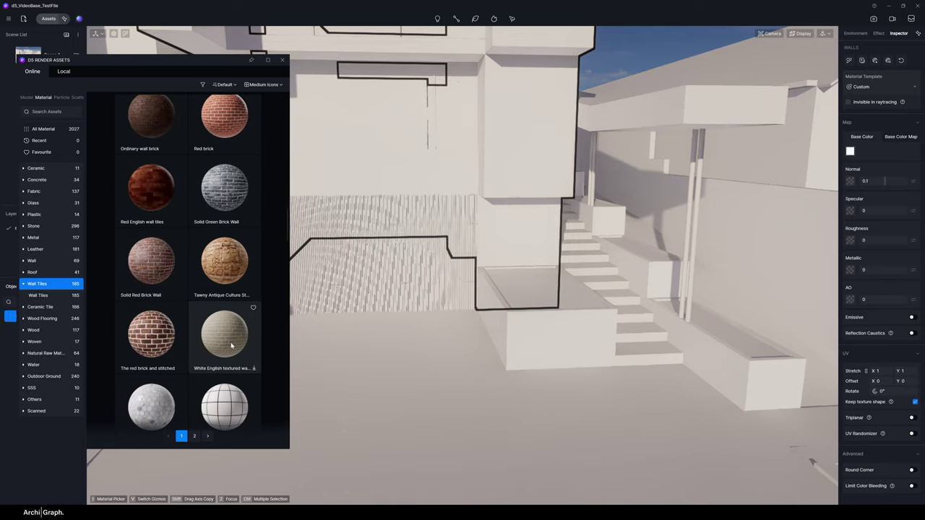
left_click(179, 239)
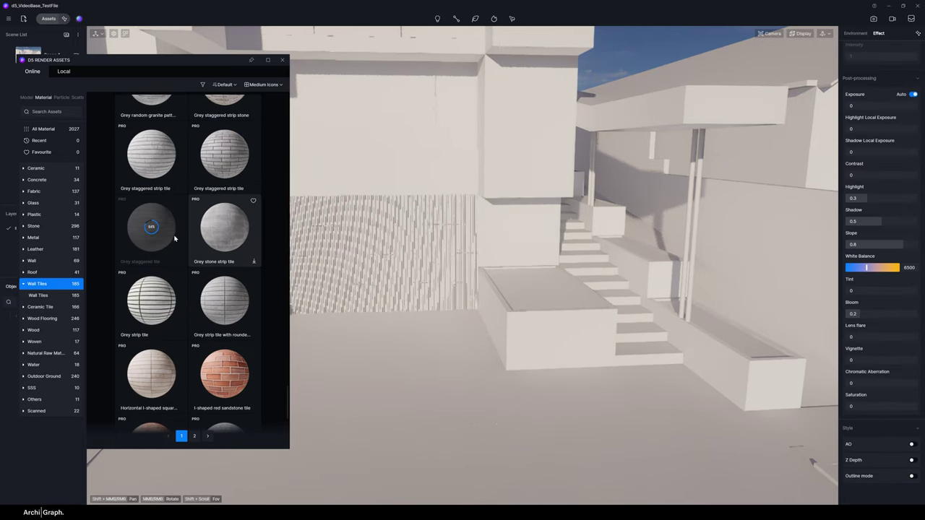
left_click(159, 239)
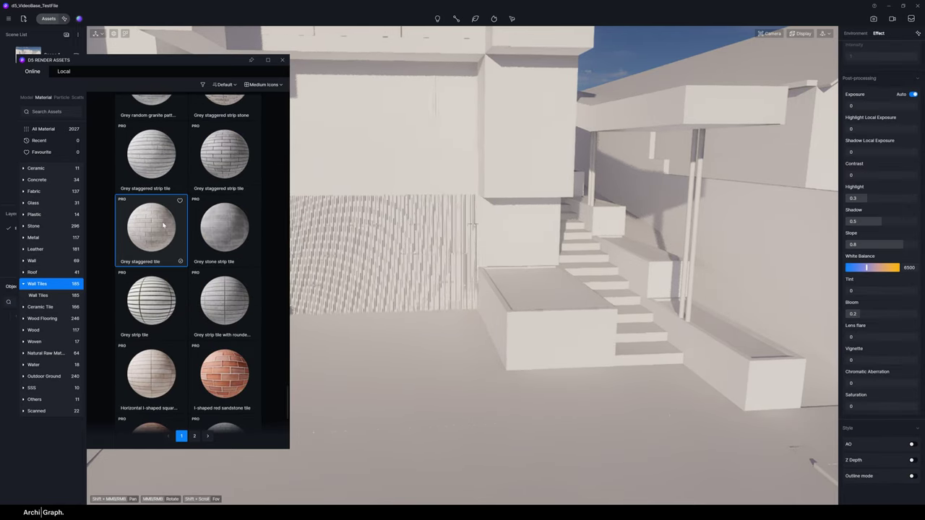
left_click(528, 155)
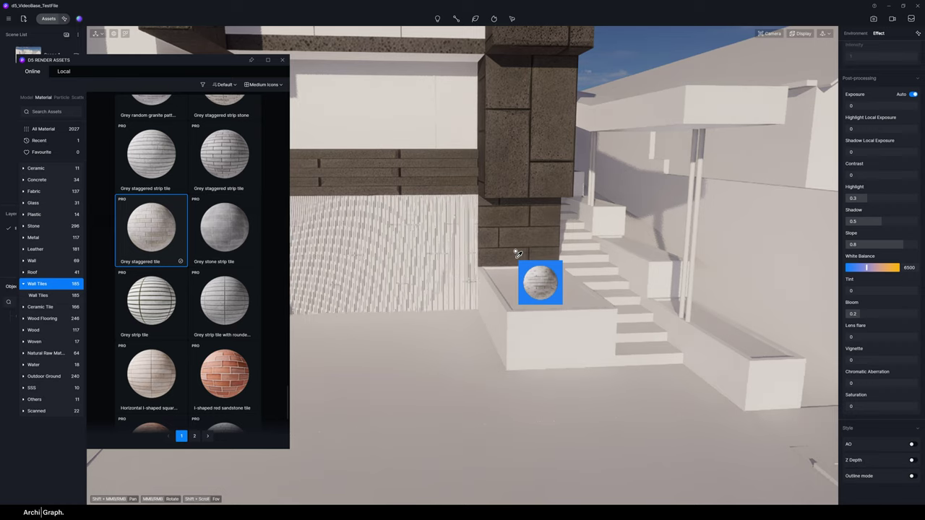
left_click(517, 254)
scroll(501, 302, "down", 5)
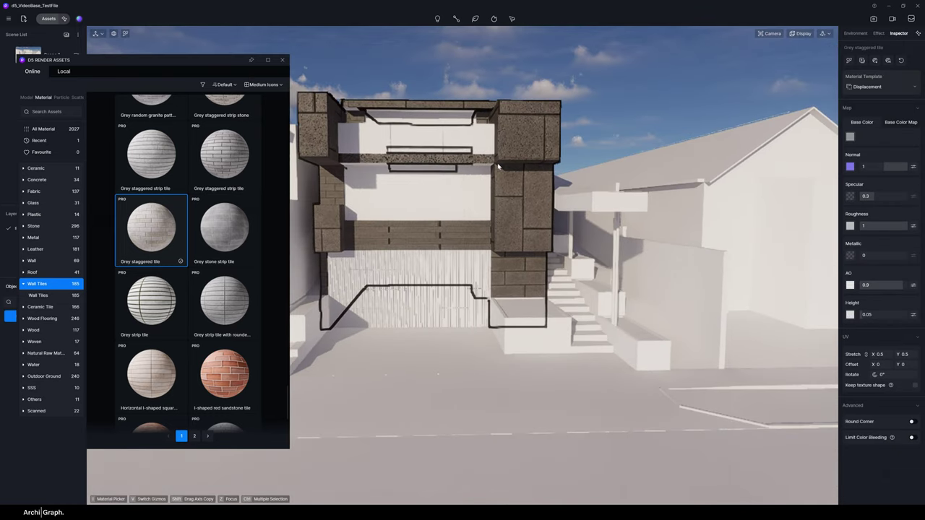
scroll(464, 316, "up", 4)
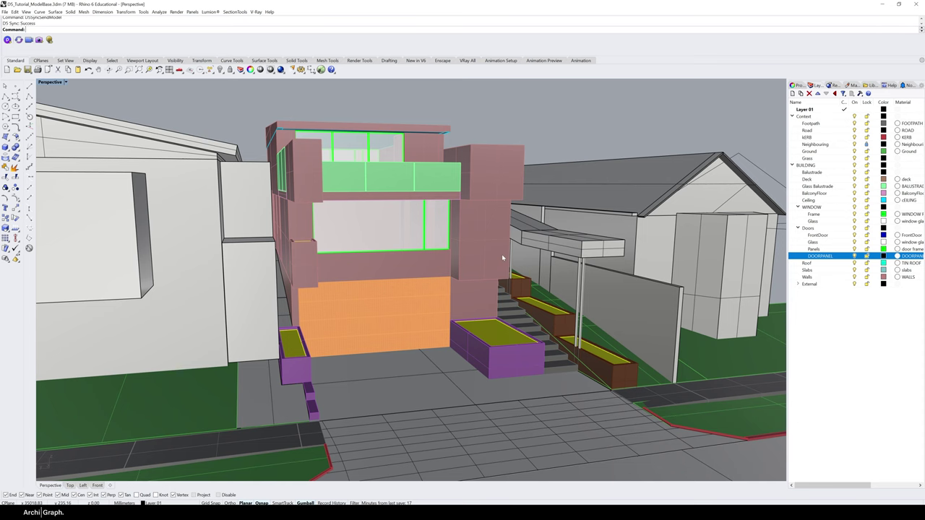
Step: Switch to Rhino, select all objects on the Walls layer and apply a capped box mapping to them
right_click(807, 277)
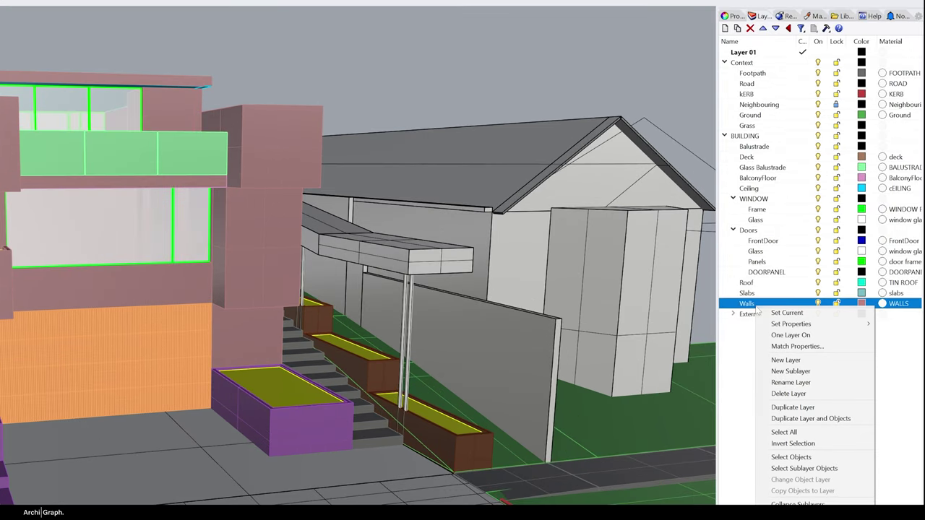
left_click(827, 387)
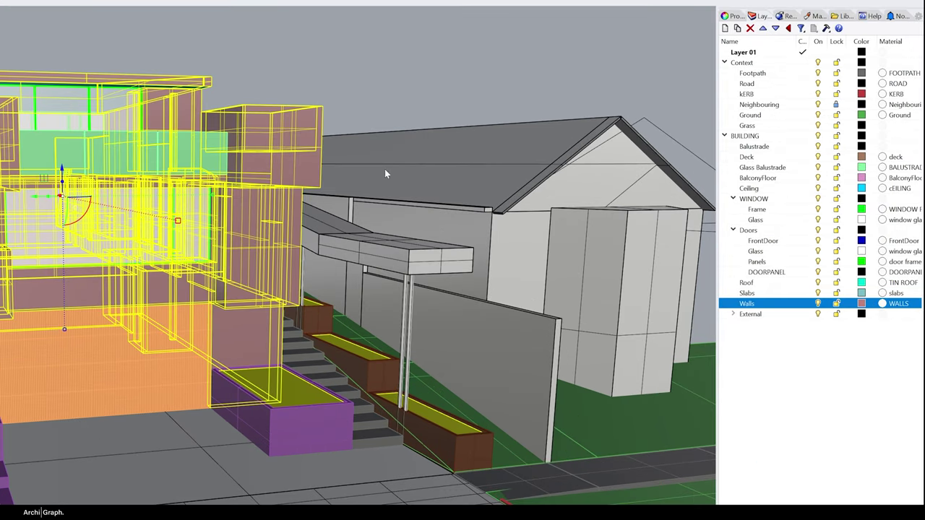
left_click(731, 16)
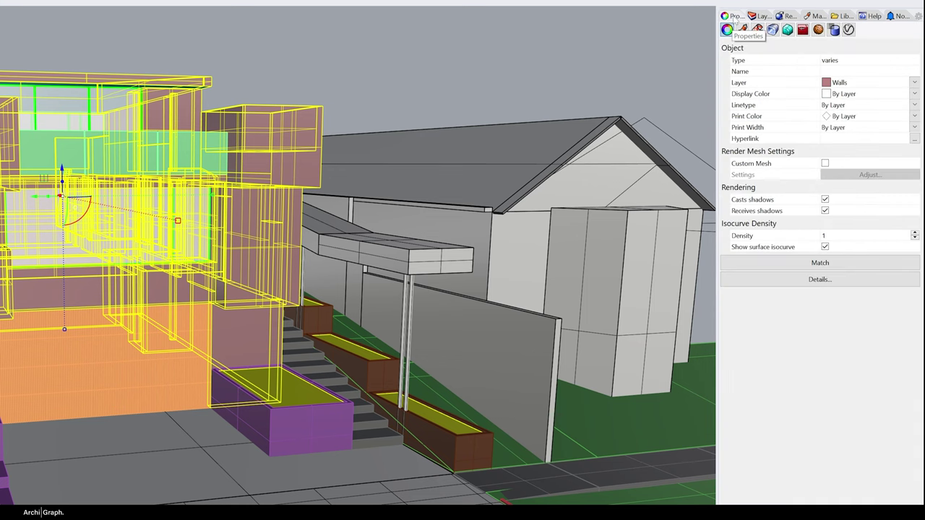
left_click(772, 29)
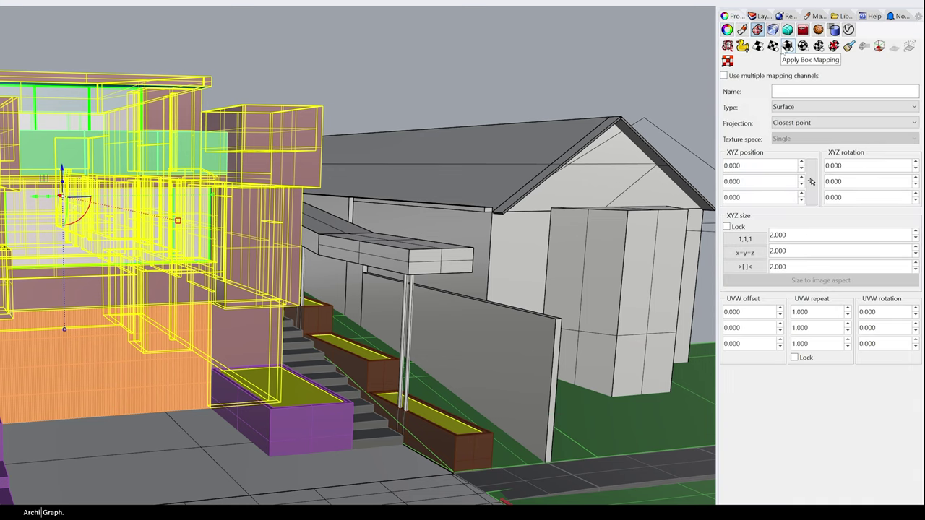
left_click(785, 48)
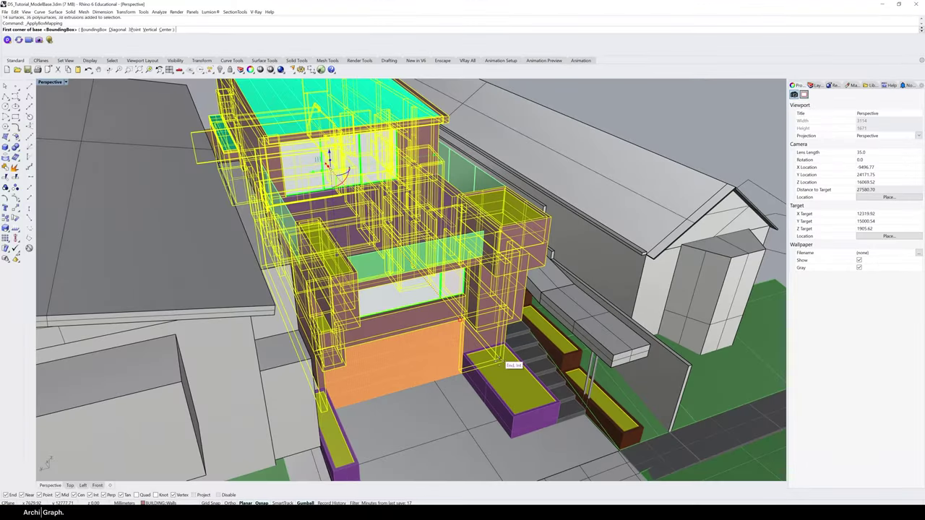
left_click(519, 186)
left_click(508, 286)
key("Return")
key("Return")
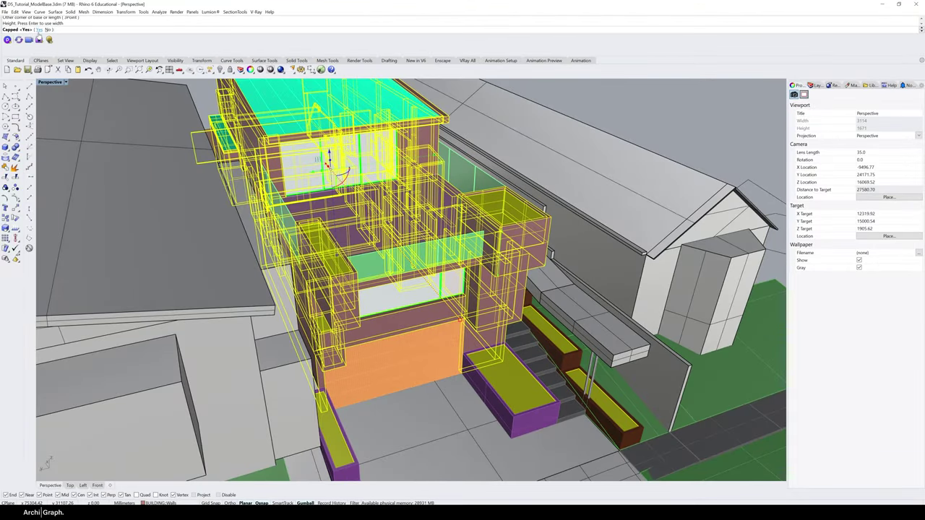
Step: Set the walls' box mapping size to 2000 in X, Y and Z, deselect them and sync the model to D5 Render
left_click(831, 231)
type("2000")
key("Tab")
type("2000")
key("Tab")
type("2000")
key("Return")
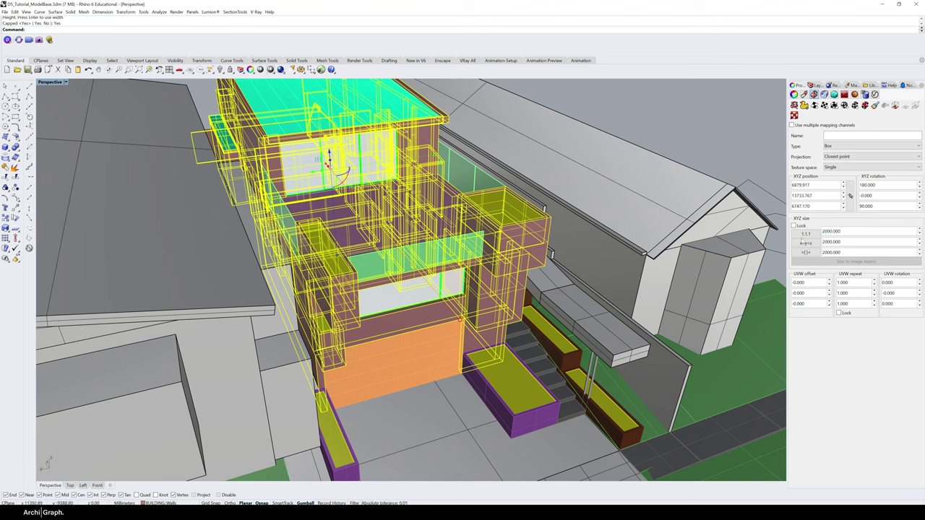
key("Escape")
left_click(18, 40)
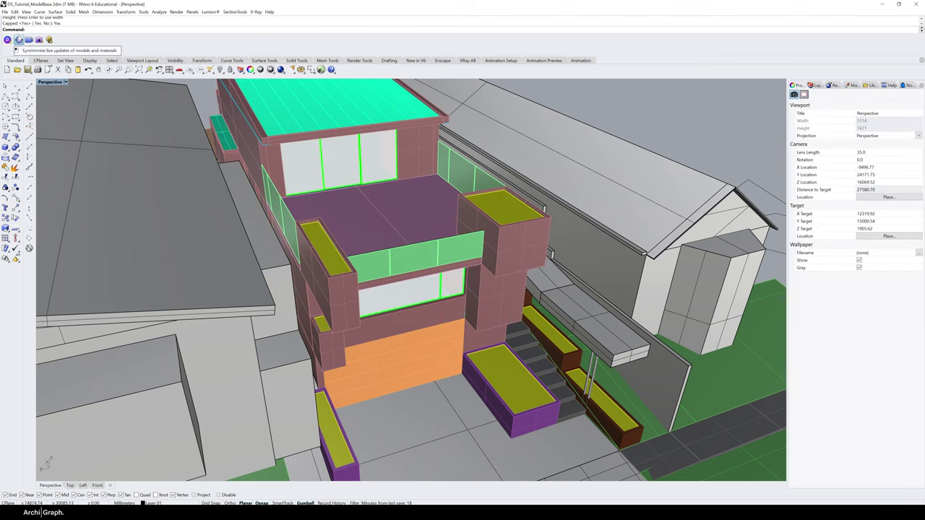
Step: Select the sublayer objects of the Walls layer in Rhino
middle_click_drag(538, 281, 456, 217)
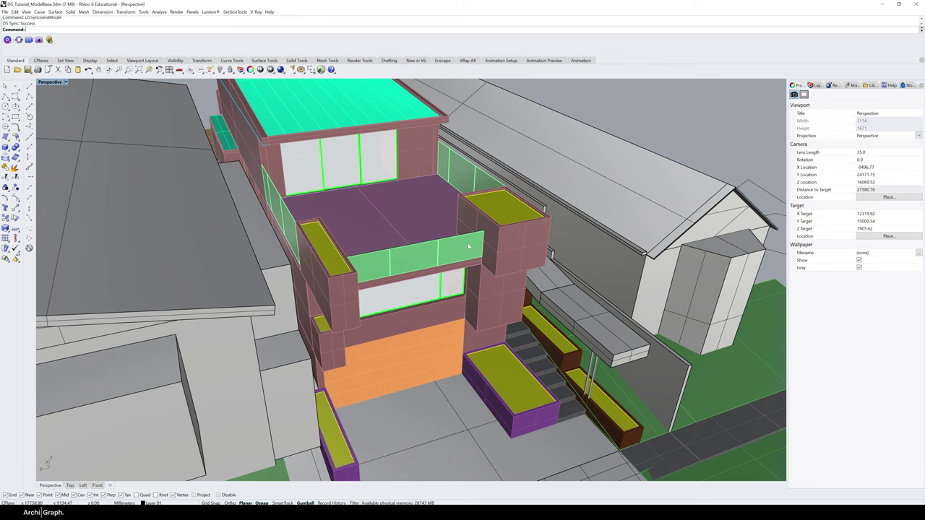
left_click(816, 85)
right_click(839, 277)
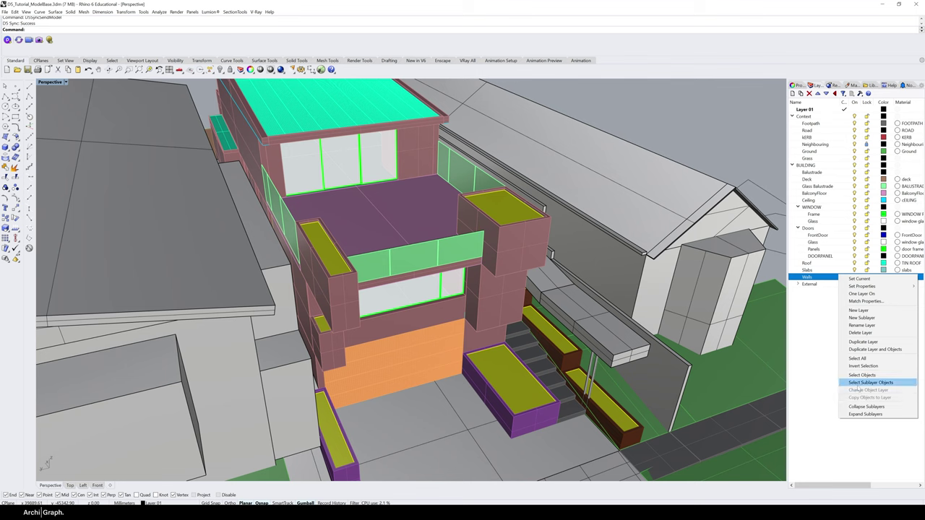
left_click(858, 384)
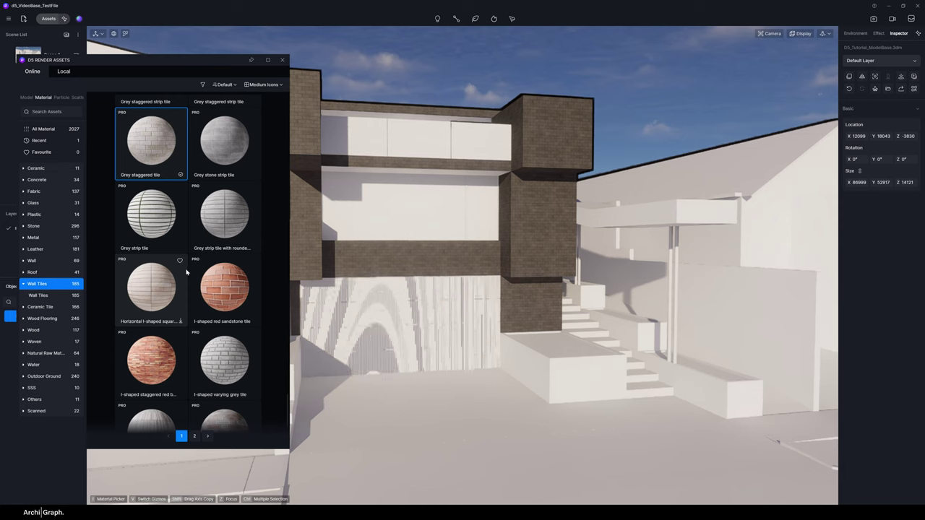
Step: Switch to D5 Render, look through the Wall Tiles materials and apply tiles to the house's walls and garage door
scroll(149, 347, "down", 8)
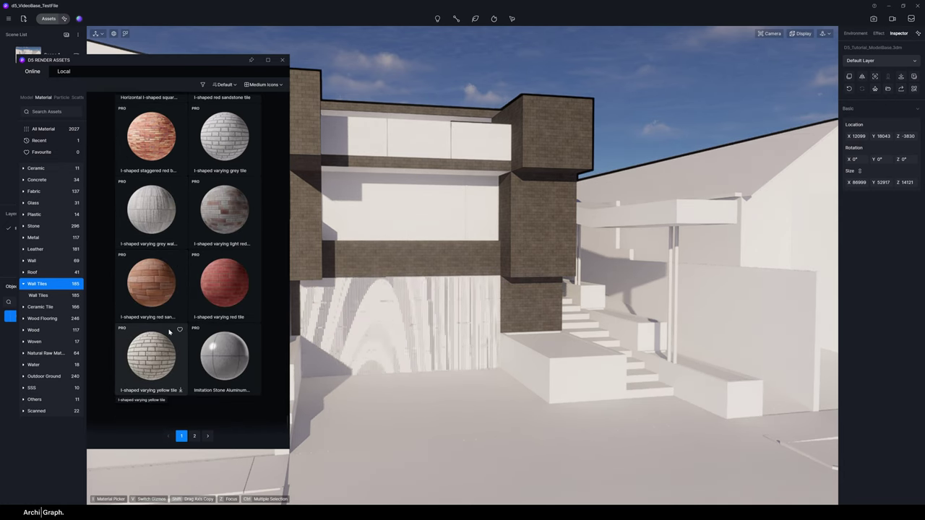
scroll(148, 347, "down", 10)
left_click_drag(224, 318, 538, 238)
scroll(174, 258, "up", 2)
scroll(173, 259, "up", 2)
left_click_drag(170, 275, 421, 318)
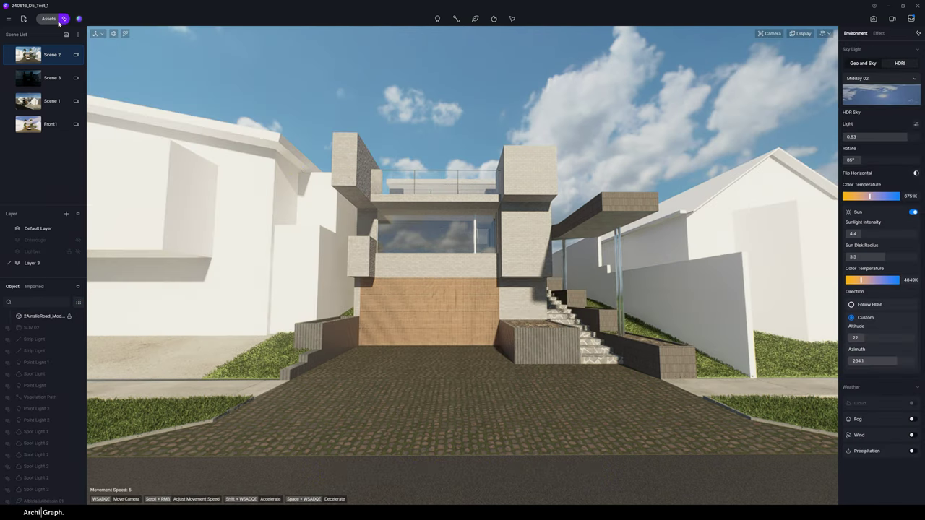
Step: Open the asset library's models, expand the Nature category and search for "bamboo"
left_click(51, 17)
left_click(10, 44)
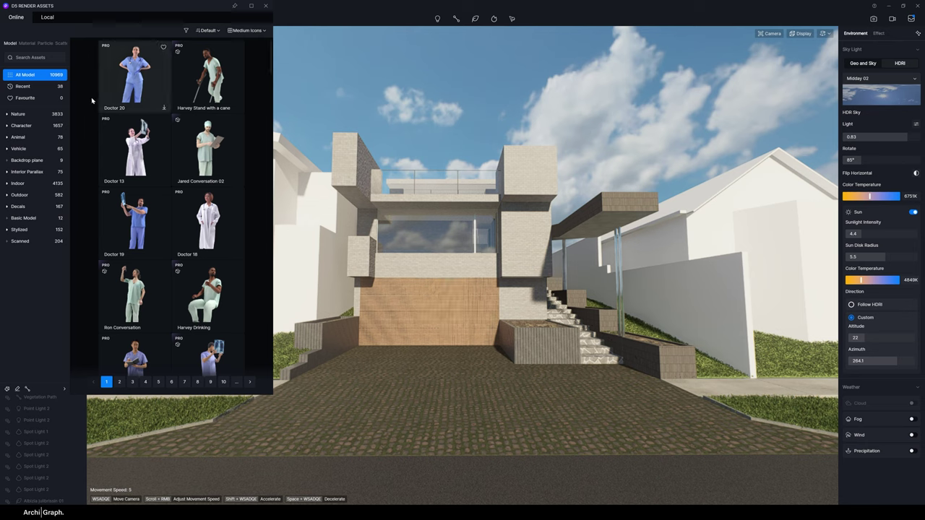
left_click(4, 115)
left_click(23, 59)
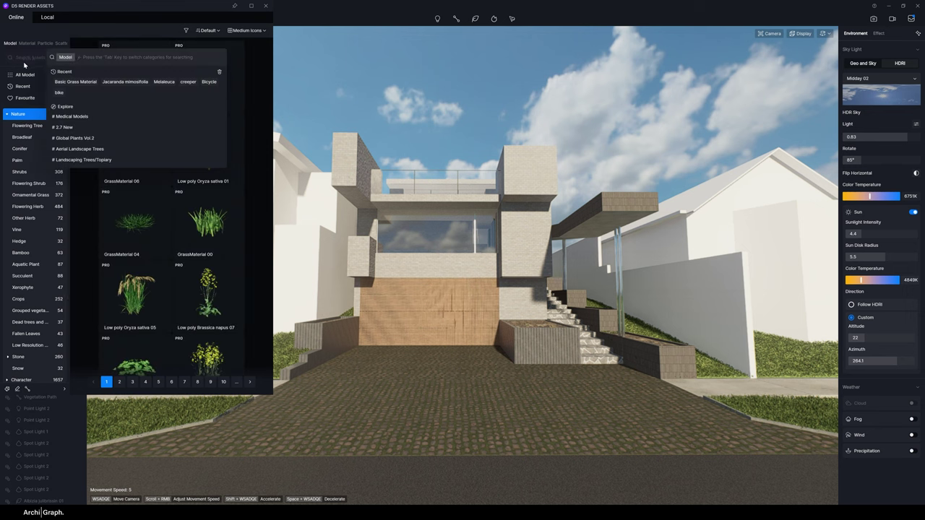
type("ba")
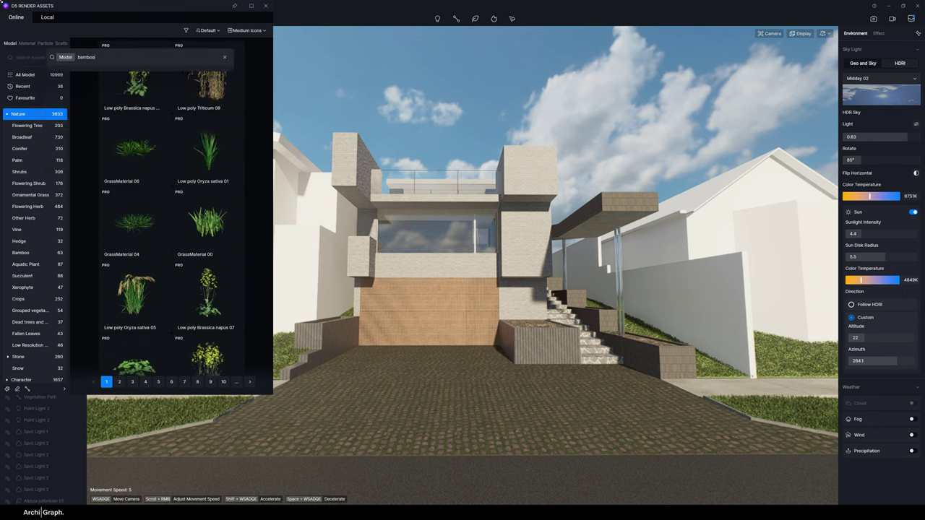
type("mboo")
key("Return")
Step: Download Alphonse karr bamboo 05 and place a Bambusa boniopsis 08 in the narrow planter beside the garage door
scroll(214, 315, "down", 10)
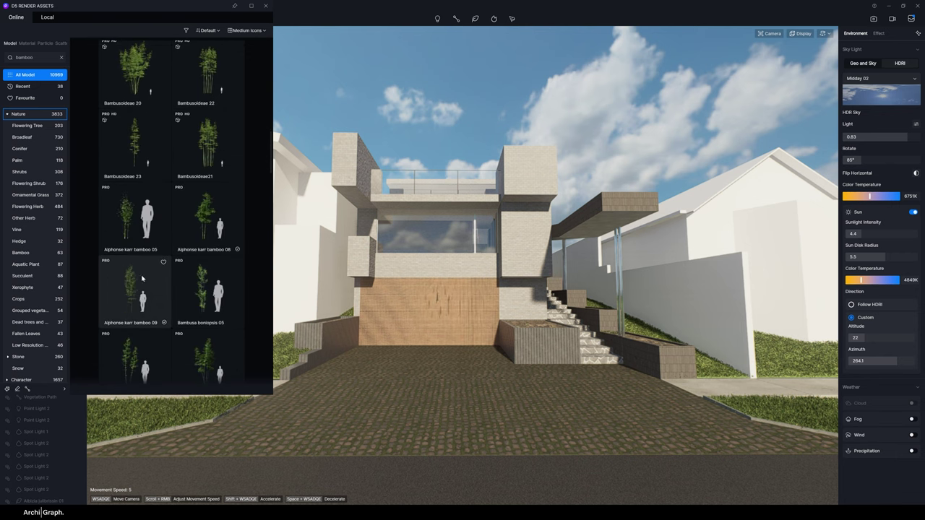
scroll(142, 278, "down", 1)
left_click(137, 175)
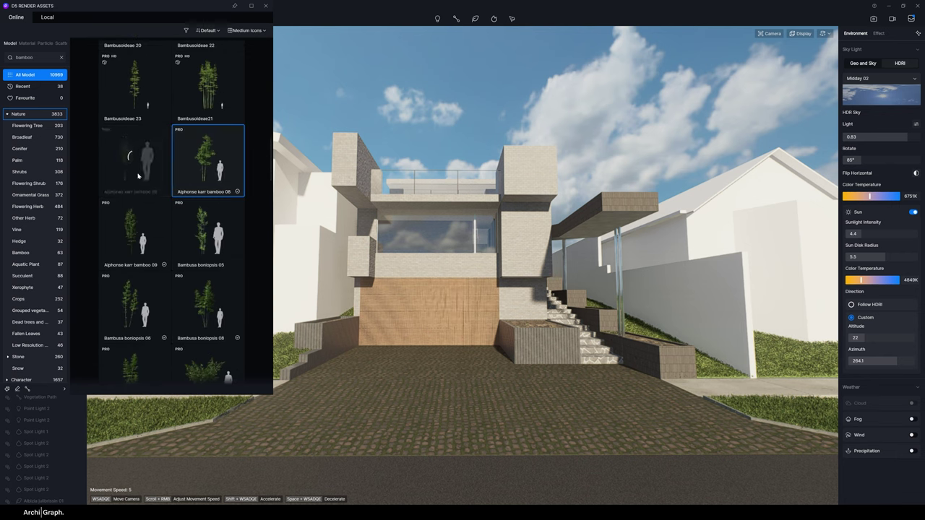
left_click(135, 303)
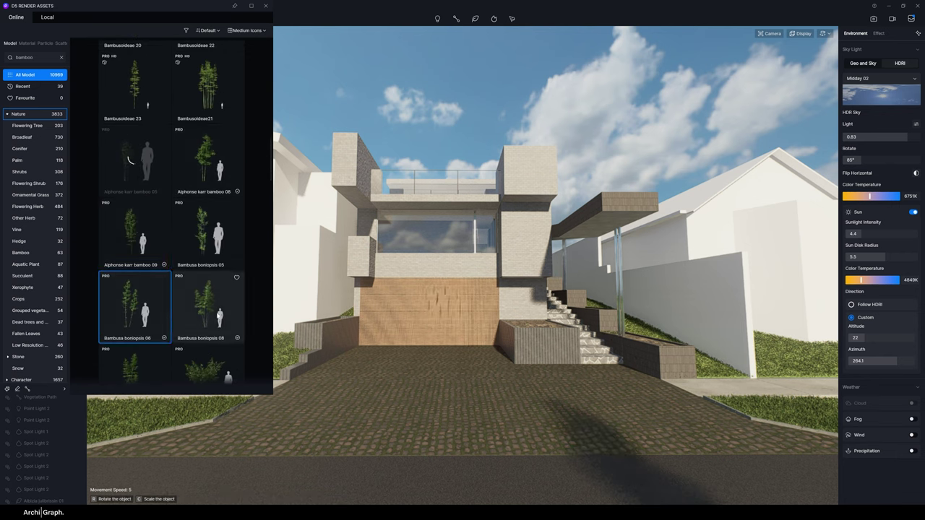
left_click(220, 312)
scroll(360, 252, "up", 5)
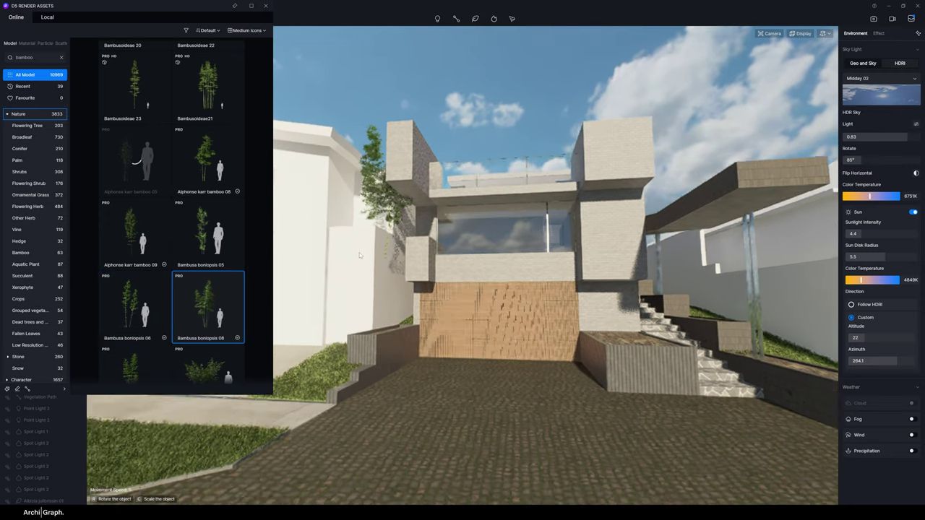
scroll(360, 253, "up", 5)
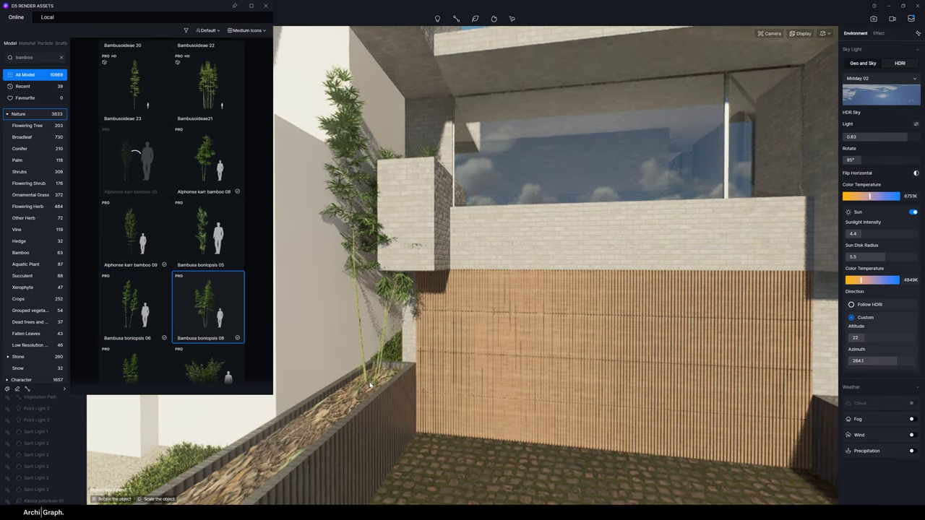
left_click(370, 385)
Step: Download Bambusa boniopsis 05 and try placing Bambusa boniopsis 06 and Alphonse karr bamboo 08 in the same planter
left_click(134, 304)
left_click(209, 232)
left_click(208, 159)
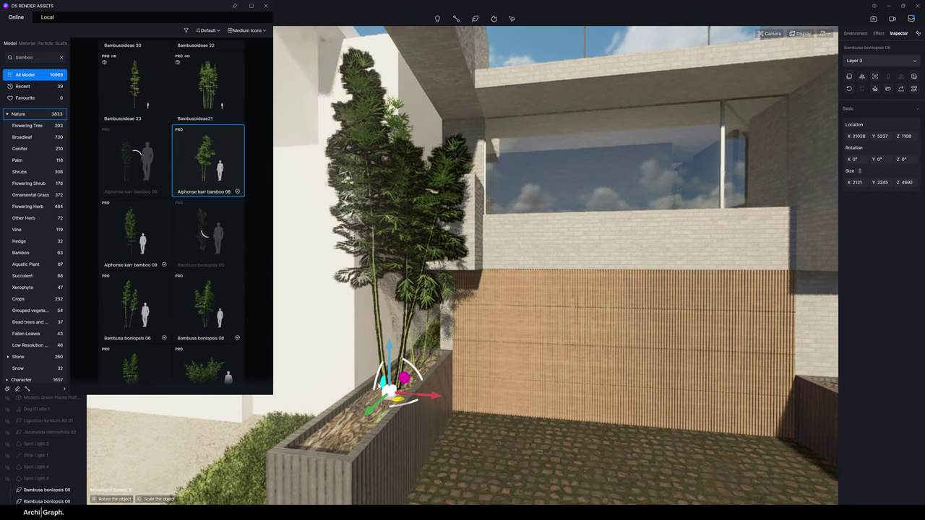
left_click(364, 426)
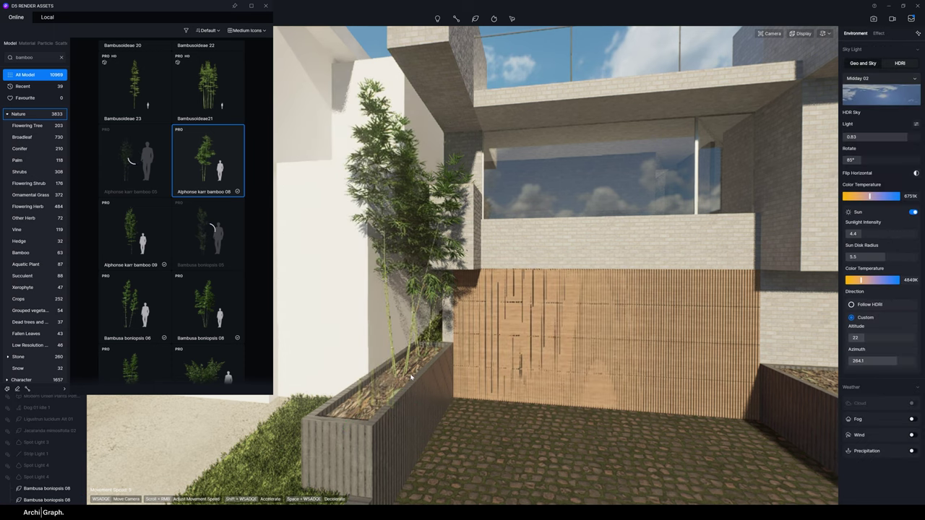
Step: Draw a vegetation path along the narrow planter using Alphonse karr bamboo 08, Alphonse karr bamboo 09 and Bambusa boniopsis 06
left_click(469, 57)
mouse_move(475, 19)
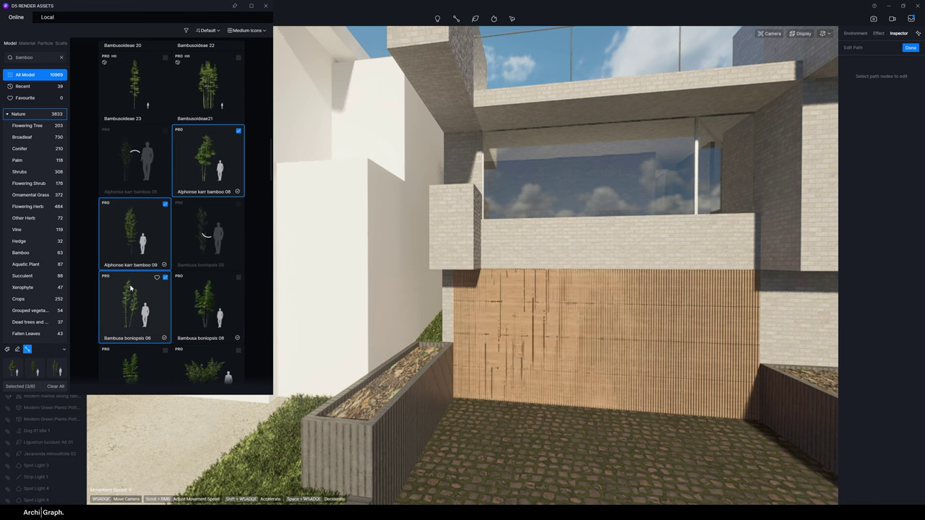
scroll(130, 289, "down", 1)
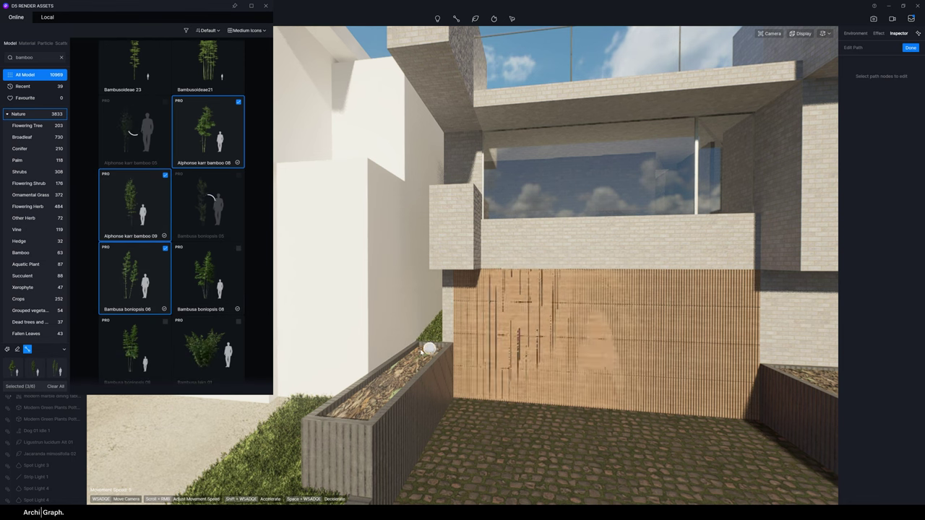
left_click(425, 349)
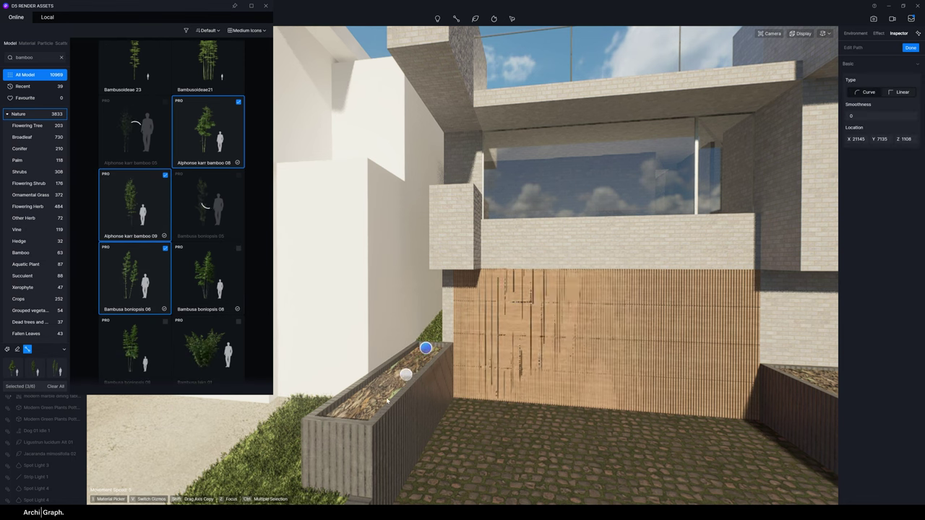
left_click(350, 418)
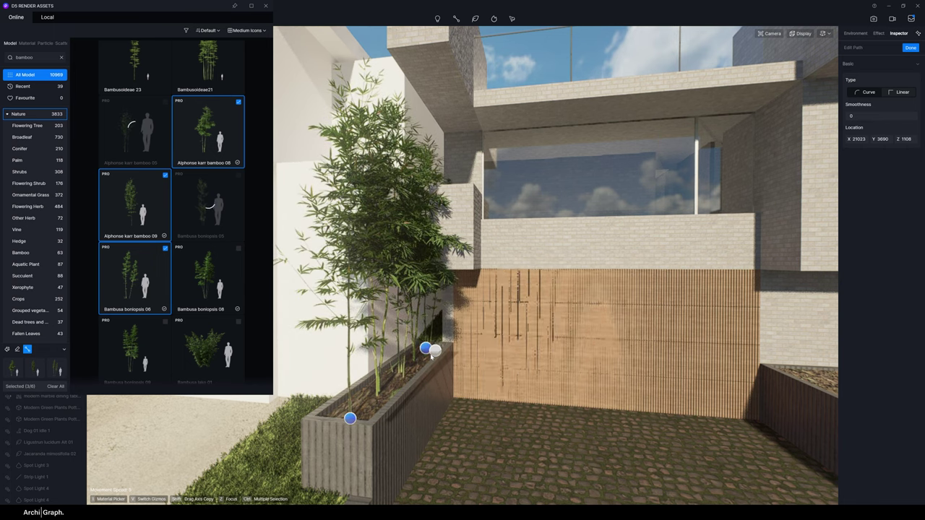
left_click(907, 48)
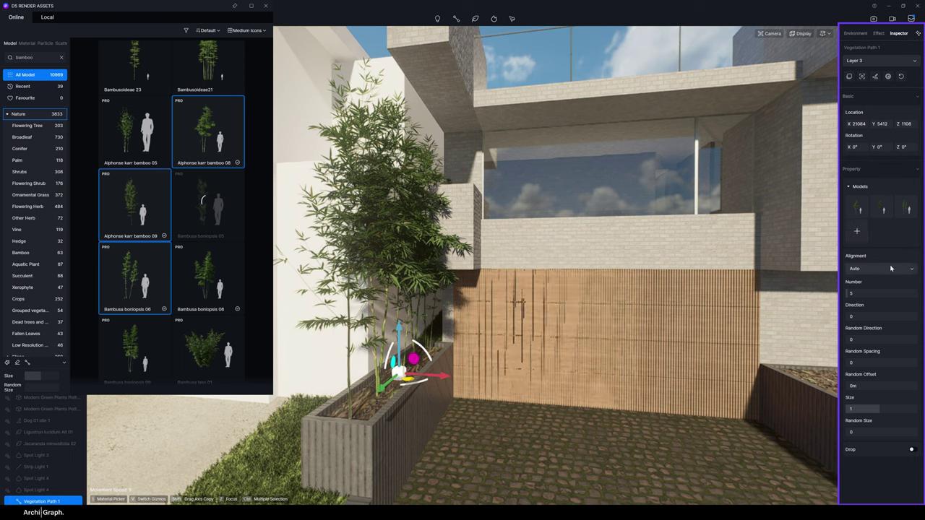
Step: Set the bamboo path's direction to -133.2, random direction 0.19, size 0.99 and random size 0.33, randomize its spacing, and deselect it
left_click_drag(855, 293, 853, 362)
left_click_drag(853, 409, 868, 432)
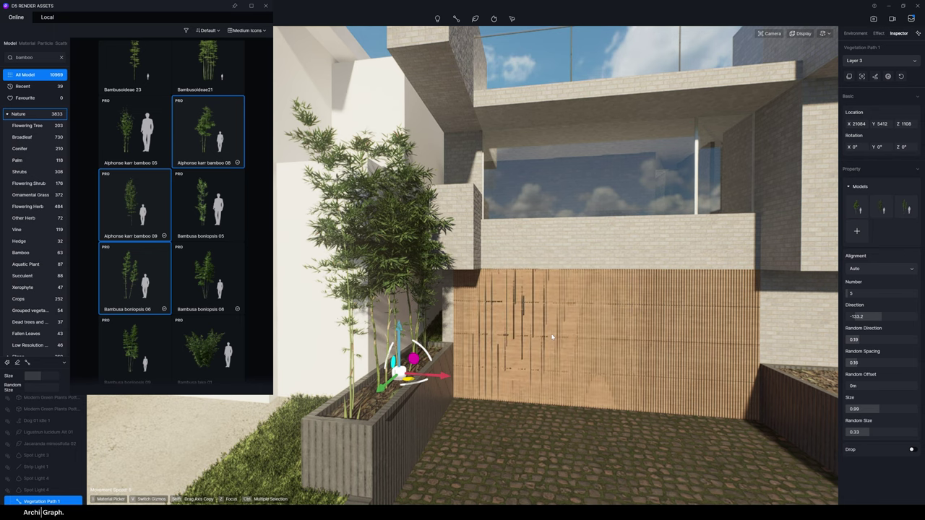
left_click(540, 377)
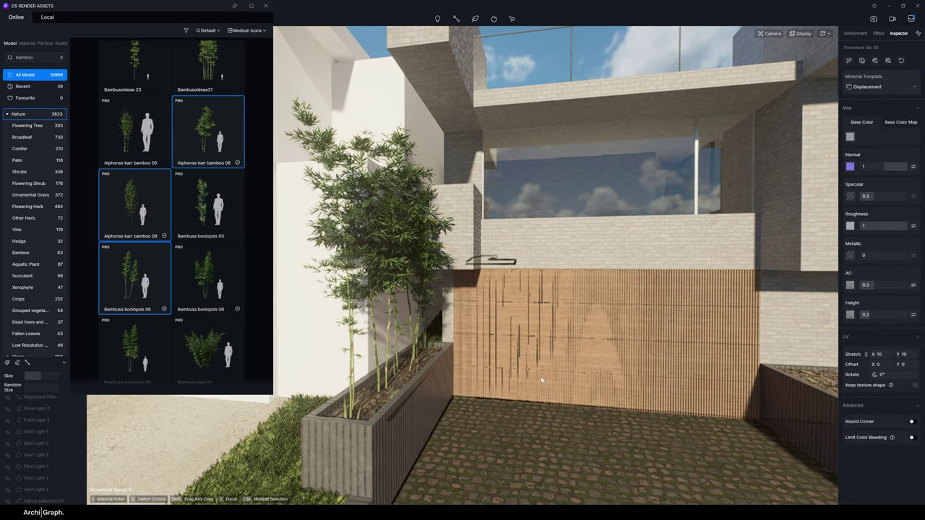
Step: Download Hakonechloa macra 08 from the Other Herb category and start the vegetation scatter tool for the planter beside the stairs
scroll(541, 377, "down", 3)
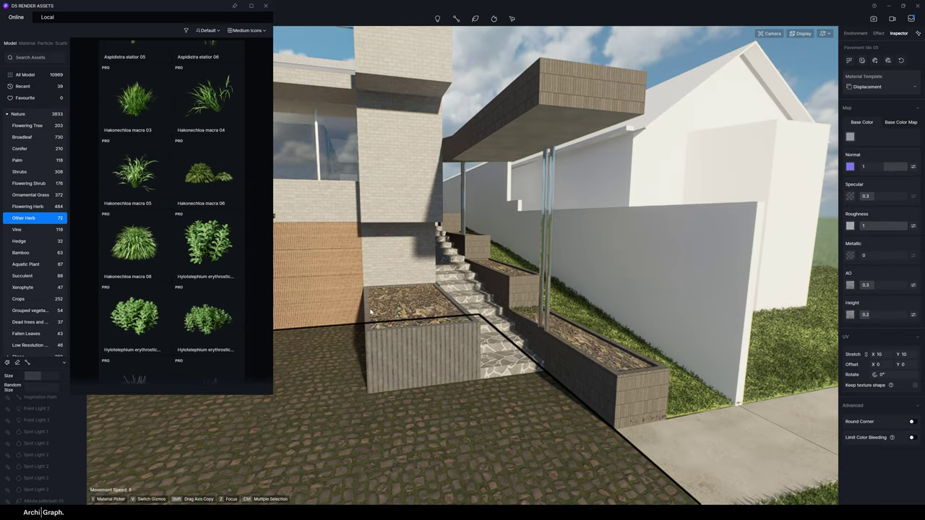
left_click(133, 243)
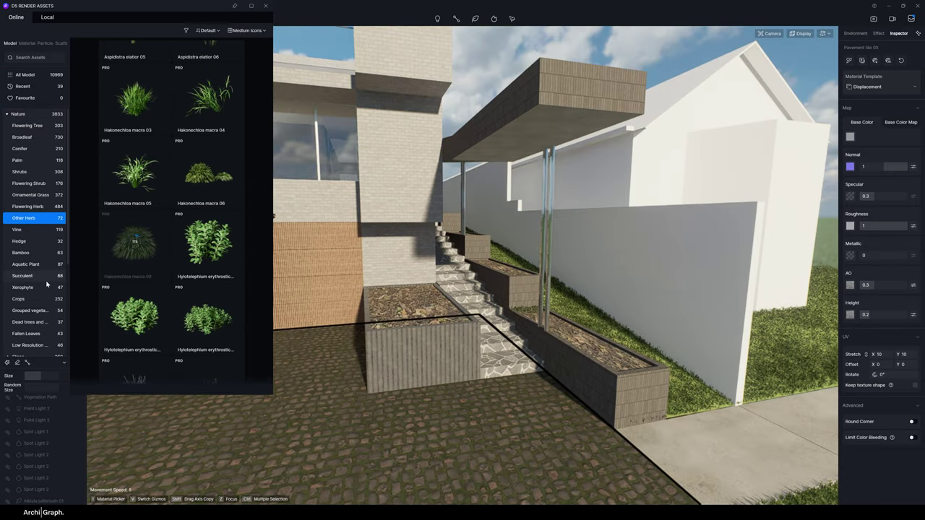
left_click(477, 19)
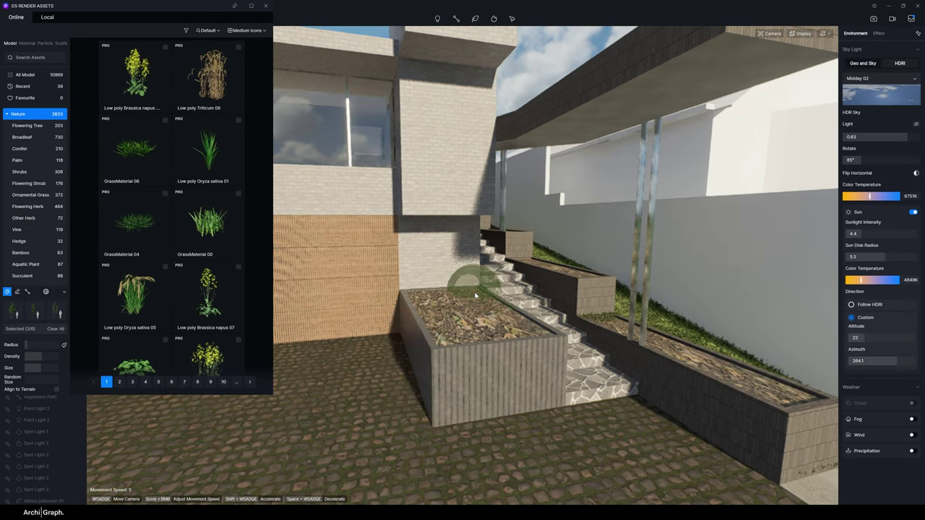
Step: Brush the selected bamboos over the planter beside the stairs and undo the stroke
mouse_move(436, 290)
left_mouse_down()
mouse_move(443, 309)
mouse_move(494, 318)
mouse_move(479, 308)
left_mouse_up()
key("ctrl+z")
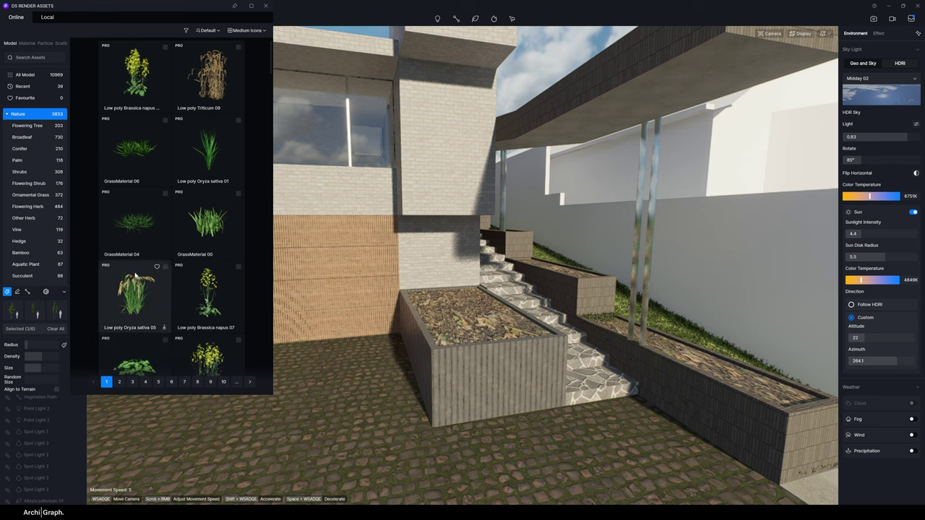
Step: Add Farfugium japonicum 01 and other low plants to the bamboos in the vegetation brush selection
scroll(204, 231, "down", 10)
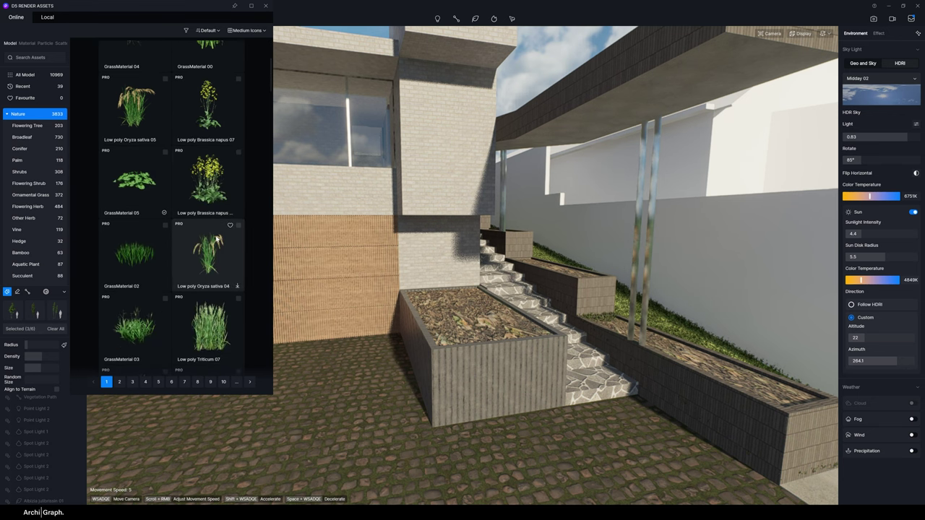
scroll(189, 228, "down", 5)
left_click(135, 238)
Step: Paint the mixed bamboos and low plants into the planter beside the stairs and erase them with the vegetation eraser
left_click(474, 299)
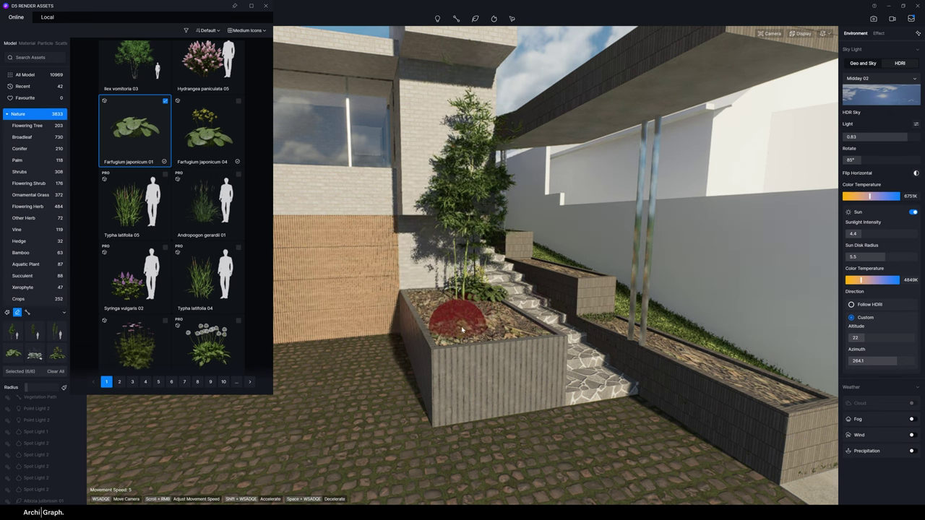
left_click(17, 270)
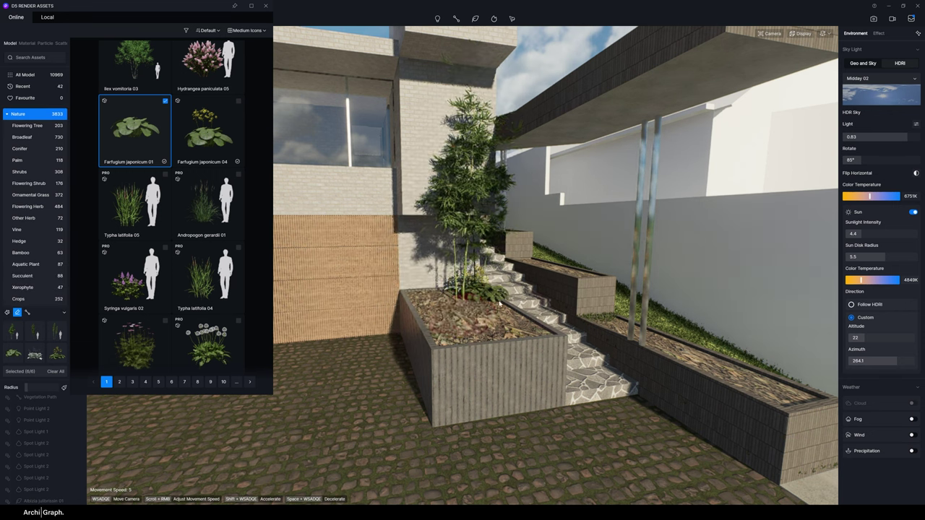
left_click(463, 290)
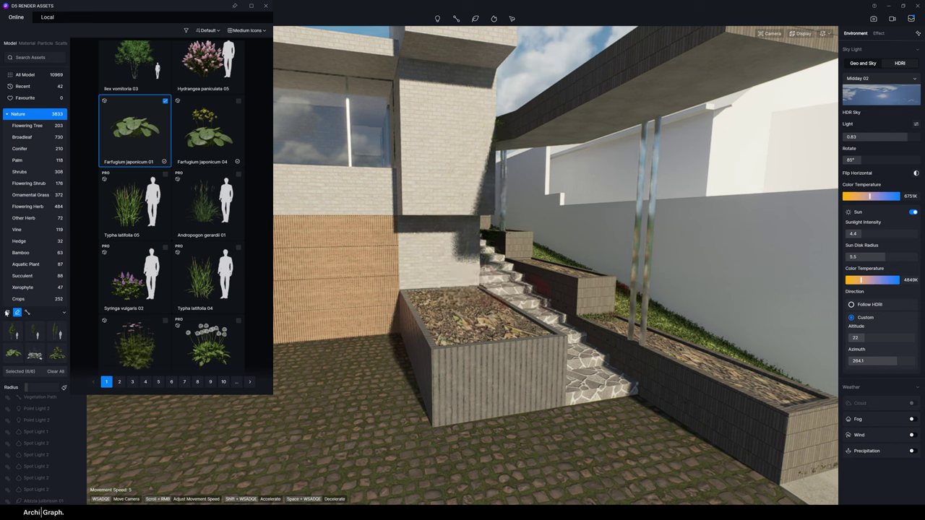
Step: Remove the bamboos from the brush selection, enlarge its radius, reduce density and size, and brush low plants over the stair-side planter
left_click(7, 312)
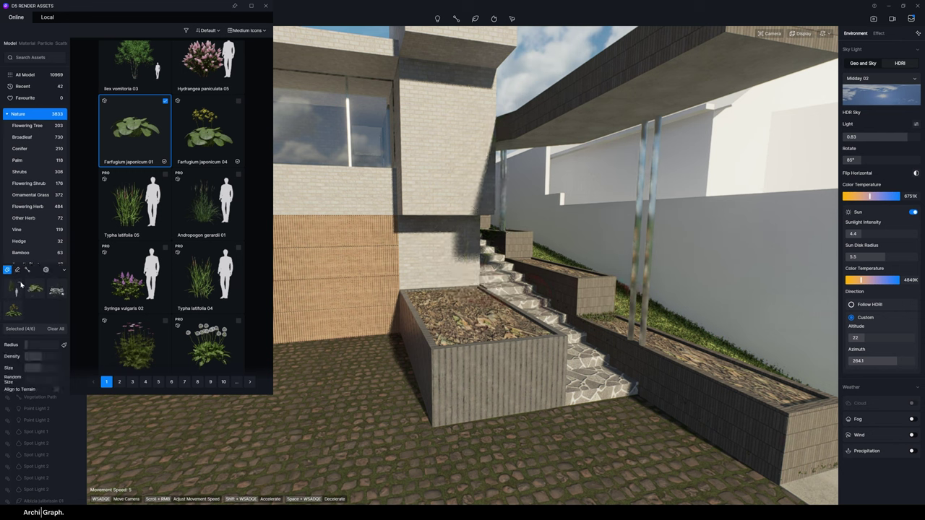
left_click(19, 287)
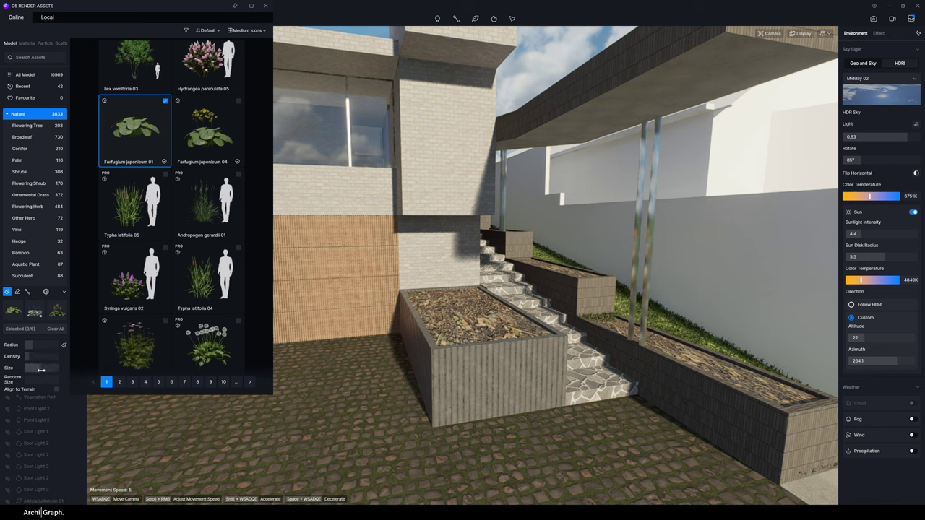
left_click_drag(37, 372, 31, 371)
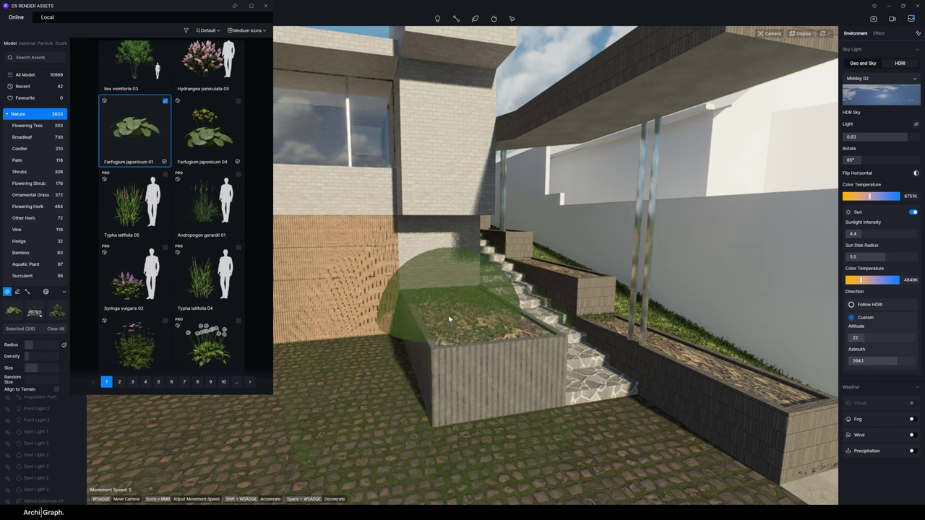
mouse_move(466, 332)
left_mouse_down()
mouse_move(455, 310)
mouse_move(521, 310)
mouse_move(499, 297)
mouse_move(485, 343)
mouse_move(495, 325)
mouse_move(650, 339)
mouse_move(788, 390)
mouse_move(611, 324)
mouse_move(621, 321)
left_mouse_up()
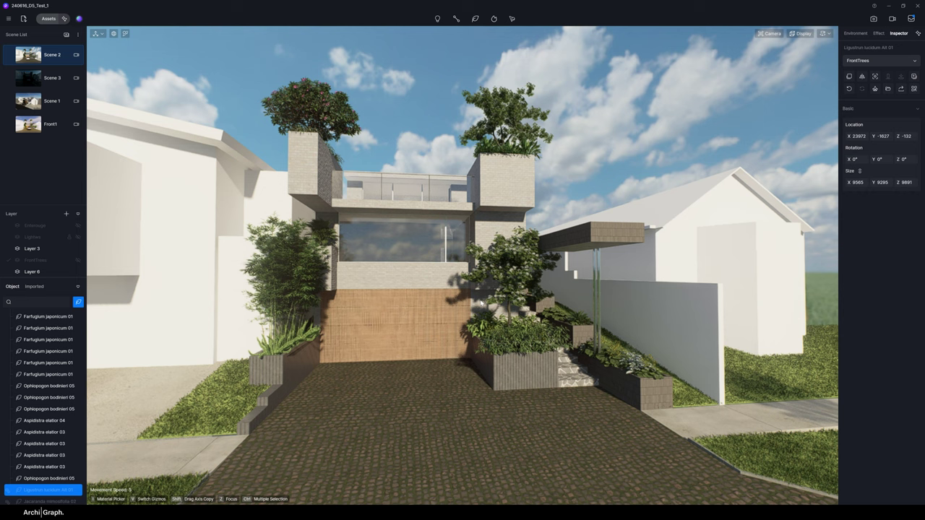
Step: Place the SUV 02 small-sized vehicle model on the driveway, turn its driver off, and colour it white
left_click(48, 18)
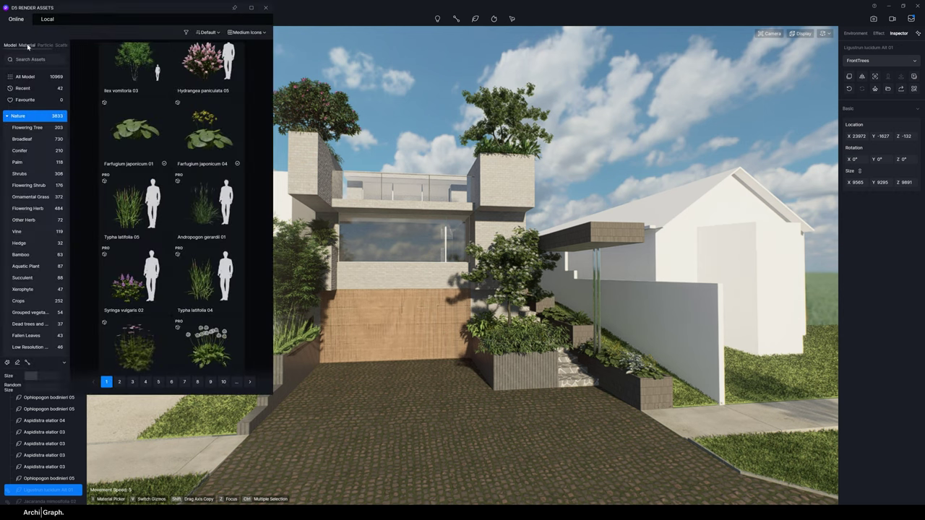
left_click(7, 115)
left_click(18, 150)
left_click(24, 162)
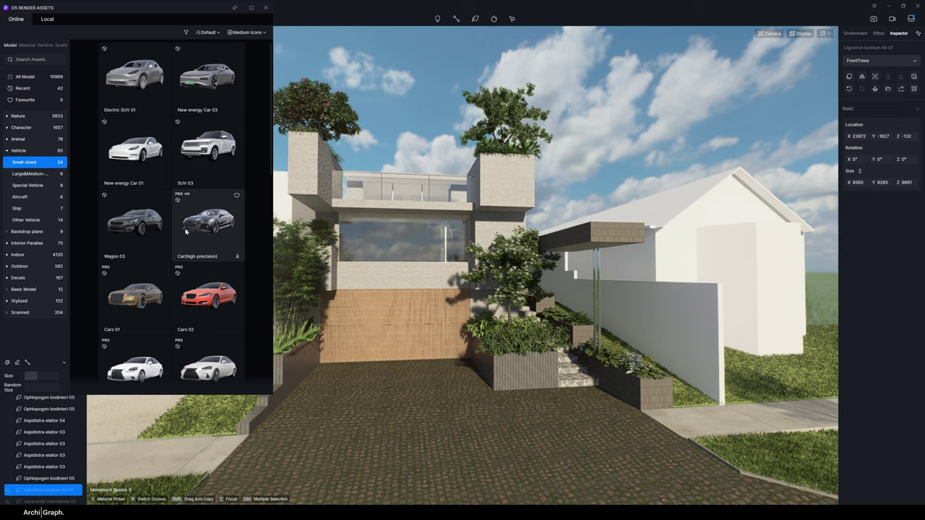
scroll(172, 231, "down", 3)
left_click(135, 325)
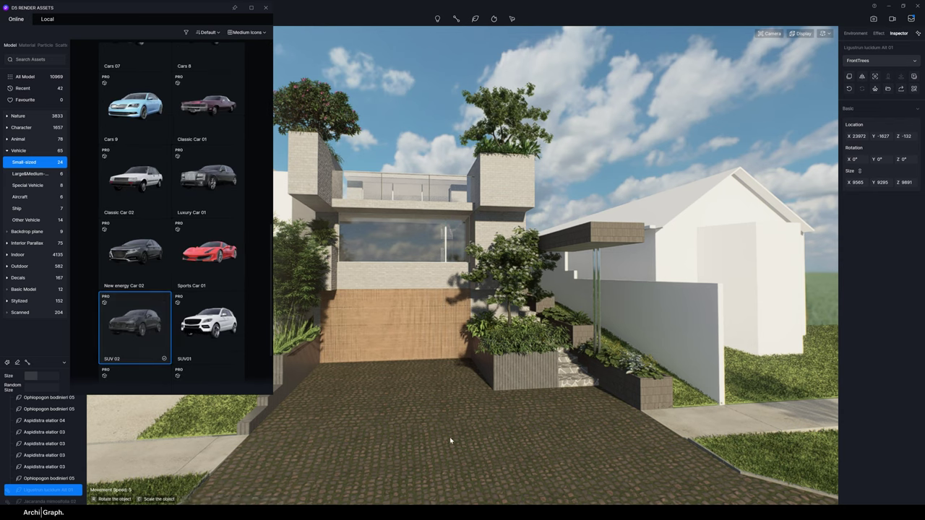
left_click(413, 403)
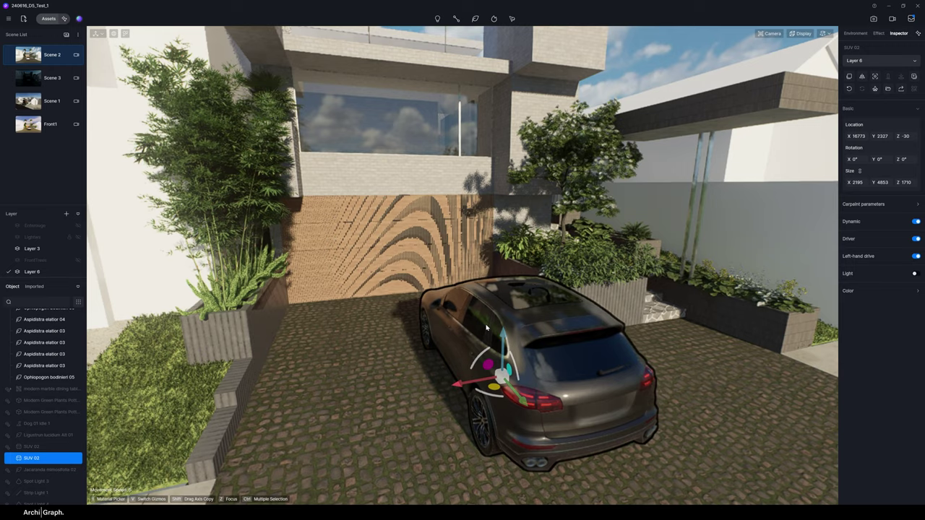
scroll(487, 328, "down", 5)
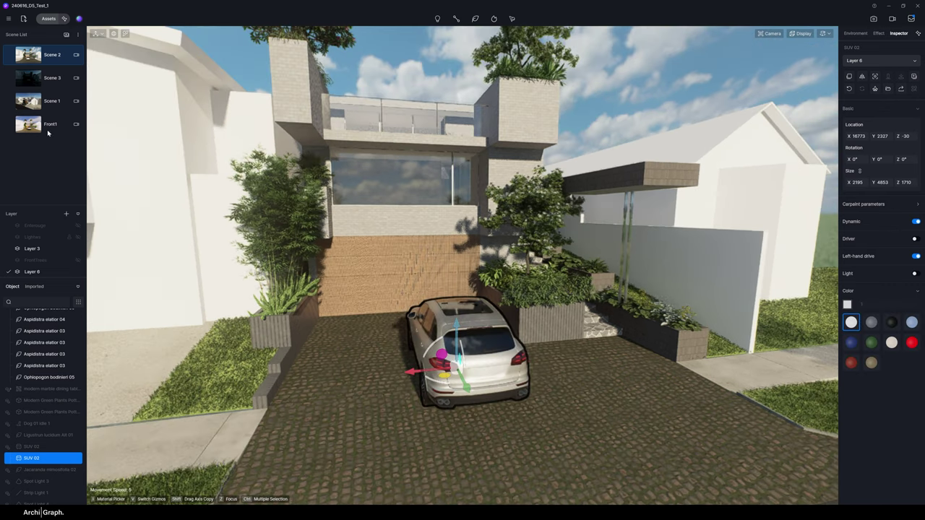
Step: Browse the outdoor models in the asset library
left_click(49, 18)
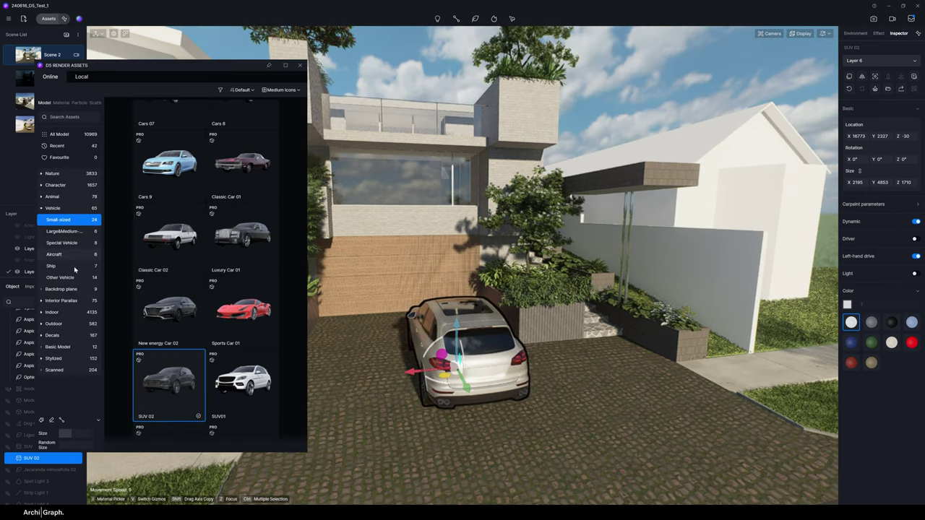
left_click(52, 325)
left_click(64, 301)
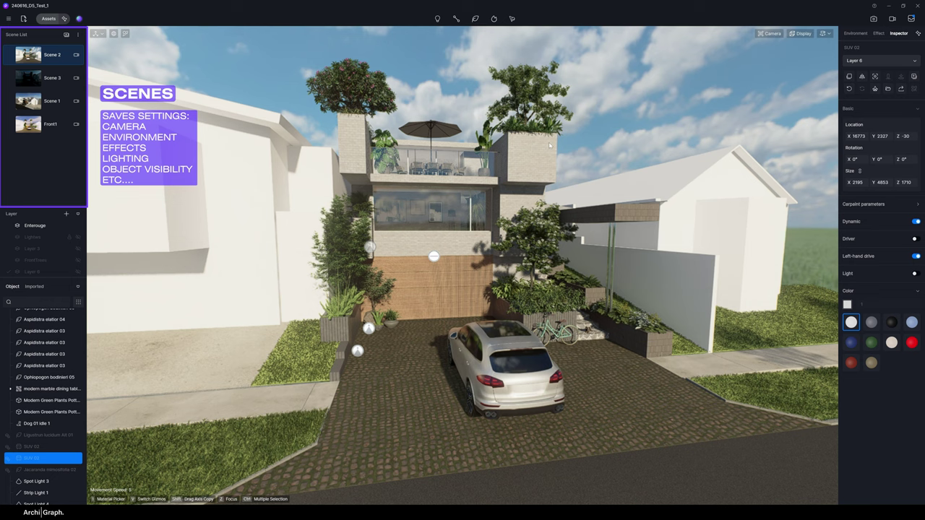
Step: Save the current view as a new scene and name it FrontRenderSce
left_click(66, 35)
double_click(53, 80)
key("ctrl+v")
key("Return")
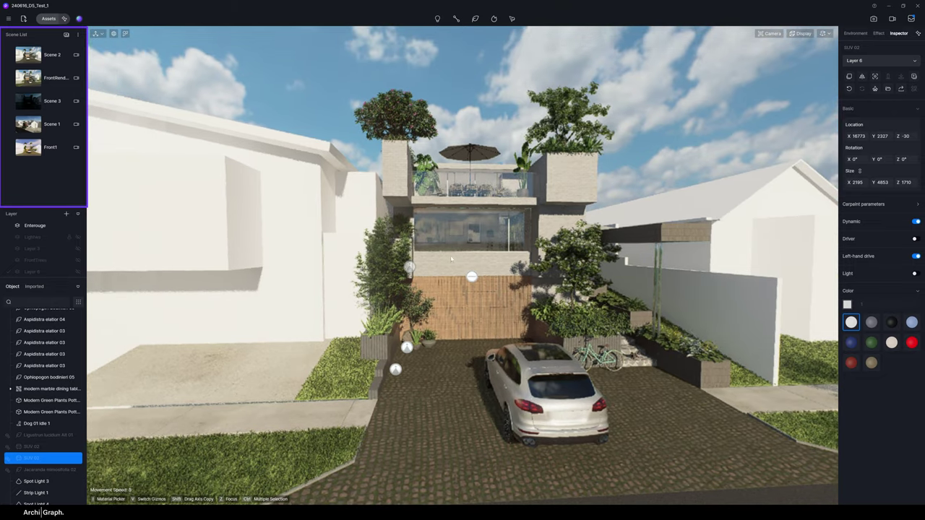
Step: Frame the house front head-on from street level, update the front render scene with this camera, and recall it
left_click(770, 34)
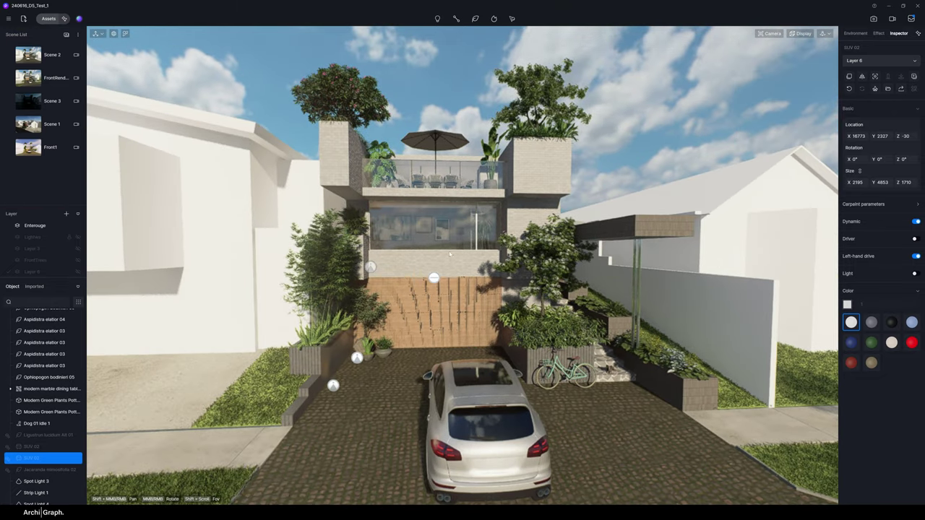
scroll(443, 256, "down", 5)
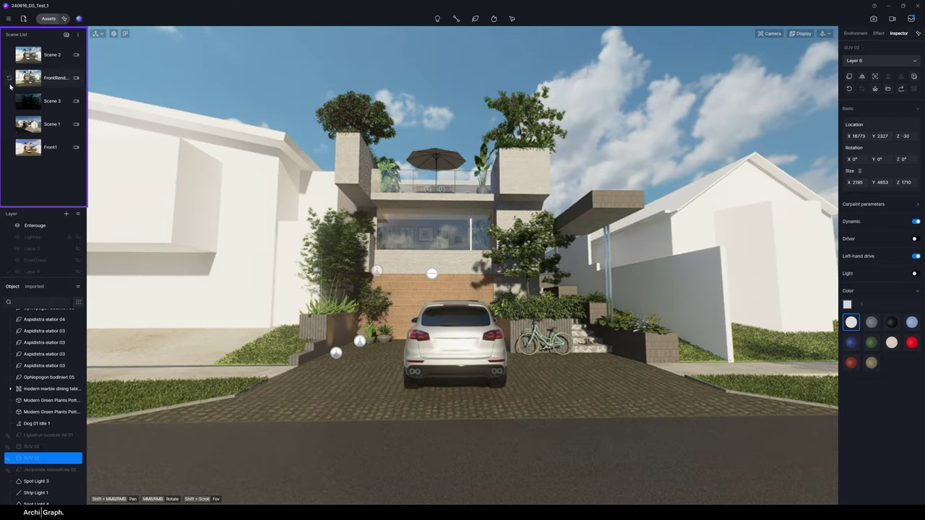
left_click(8, 80)
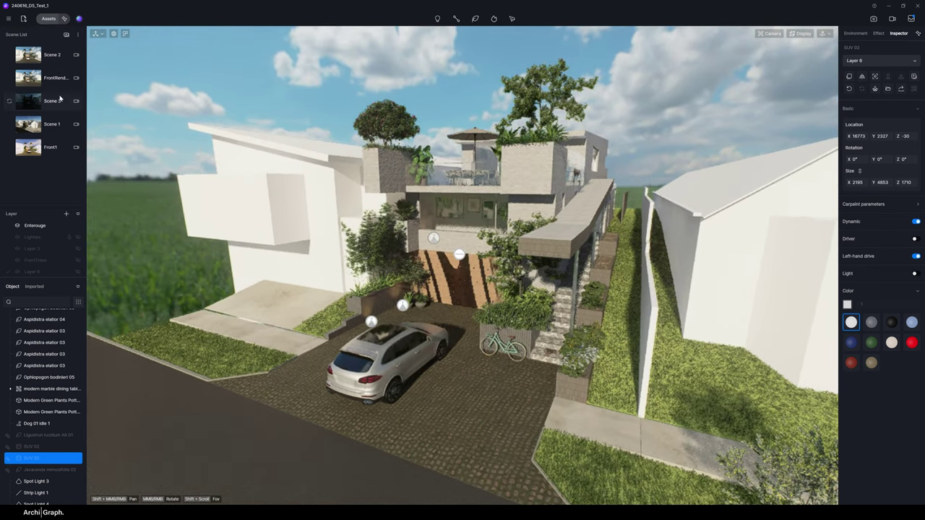
left_click(53, 83)
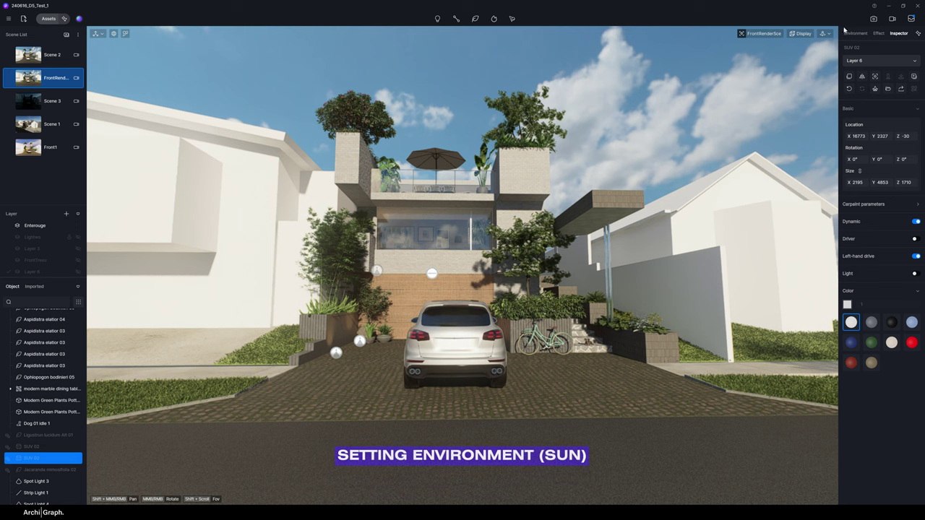
Step: Compare the Geo and Sky mode with HDRI and review the default HDRI skies, keeping Midday 02
left_click(856, 33)
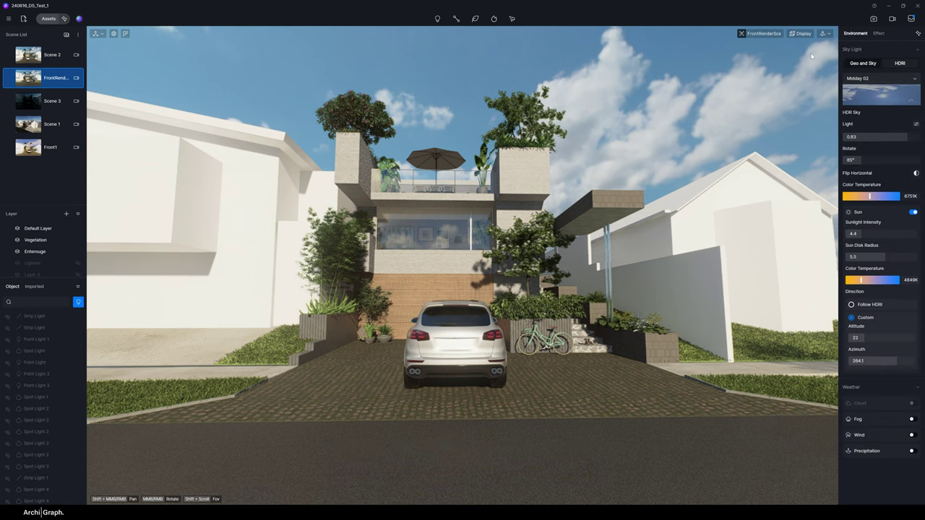
left_click(863, 62)
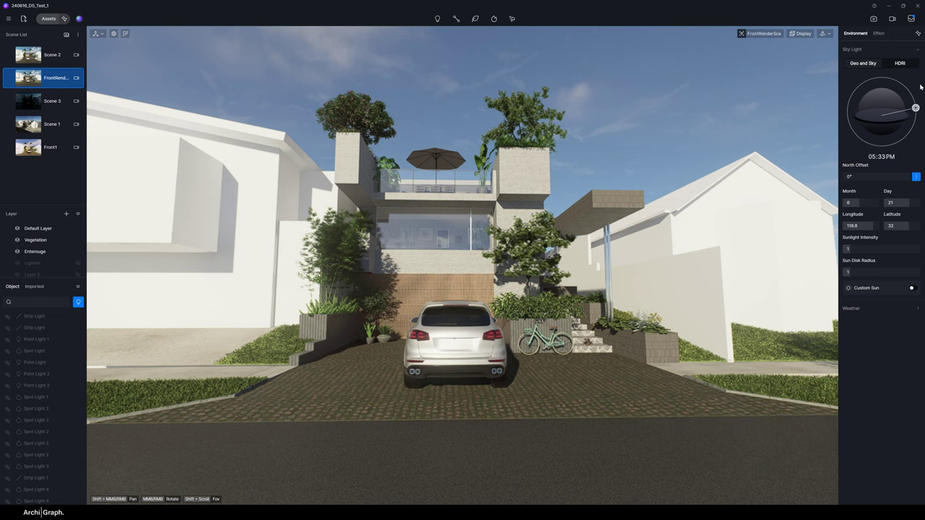
left_click(900, 63)
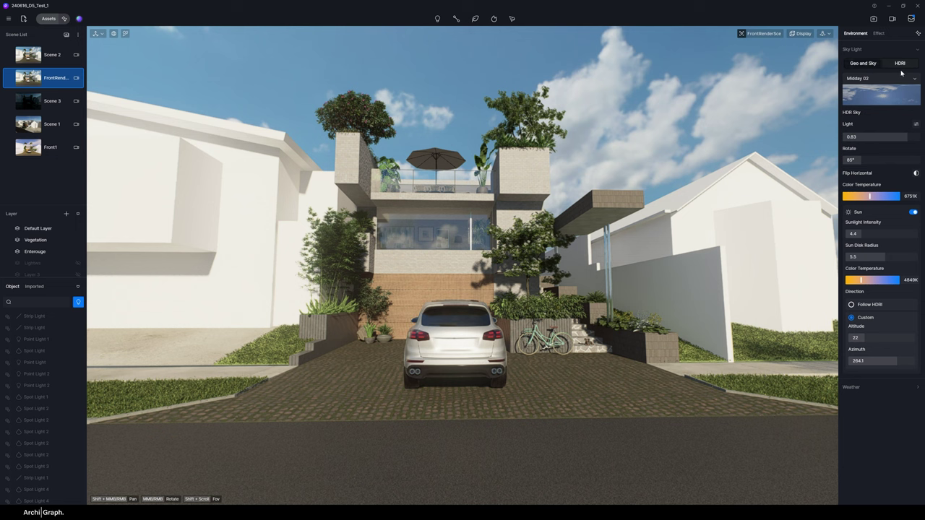
left_click(892, 94)
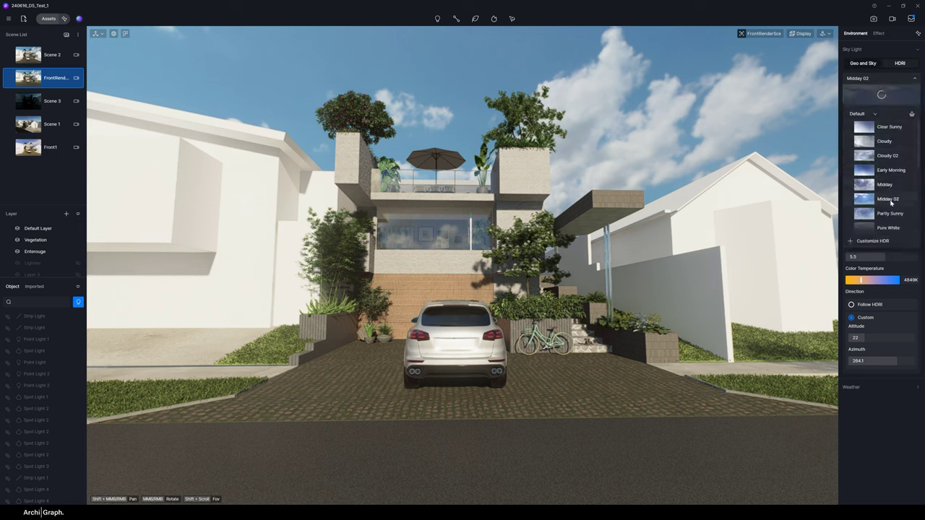
scroll(892, 206, "down", 2)
scroll(892, 208, "up", 2)
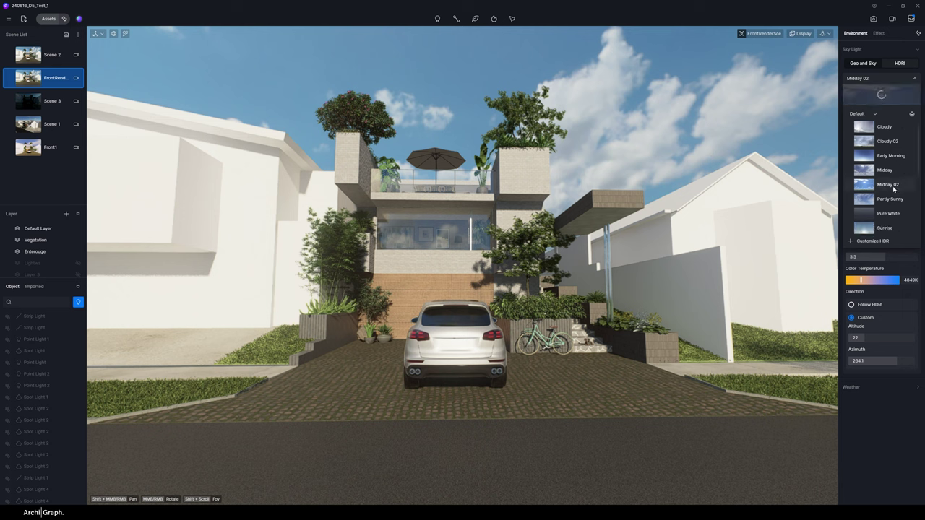
left_click(888, 103)
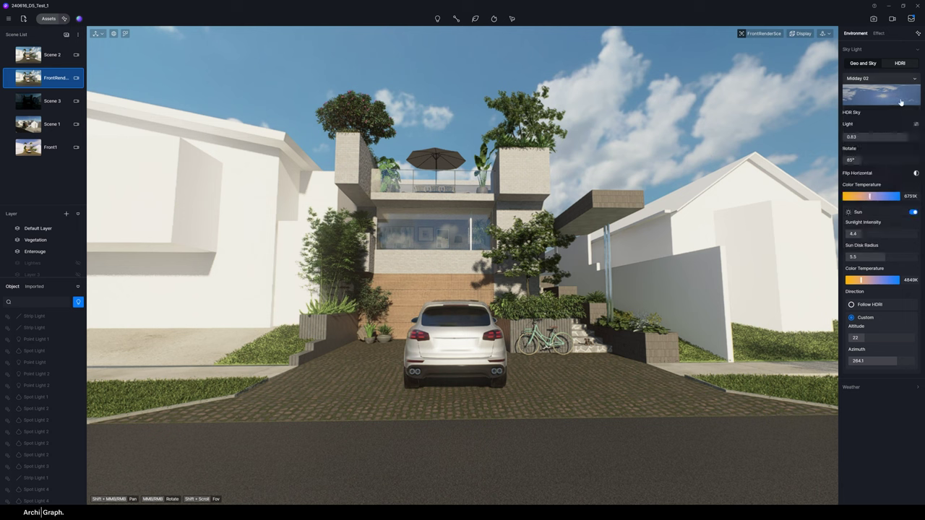
Step: Rotate the Midday 02 HDRI sky to 100° and compare the scene with the sun off and on
left_click_drag(865, 160, 864, 159)
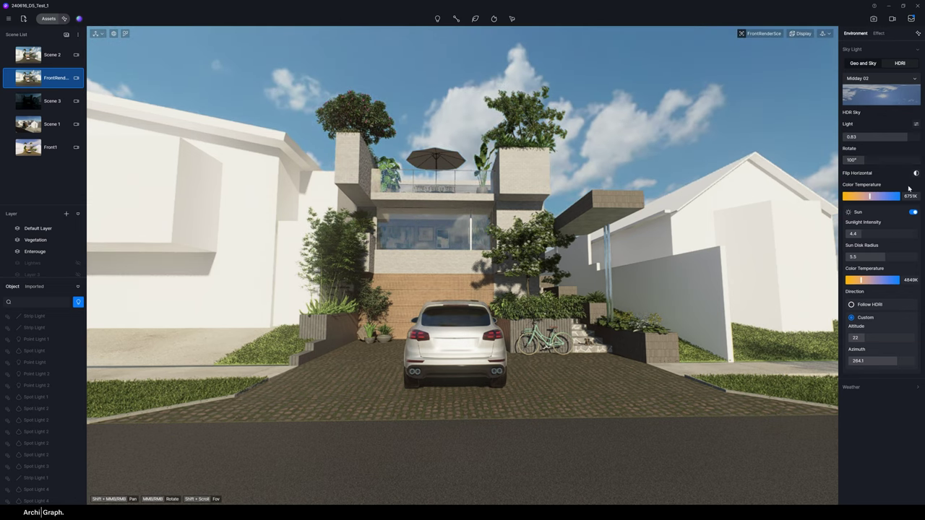
left_click(913, 212)
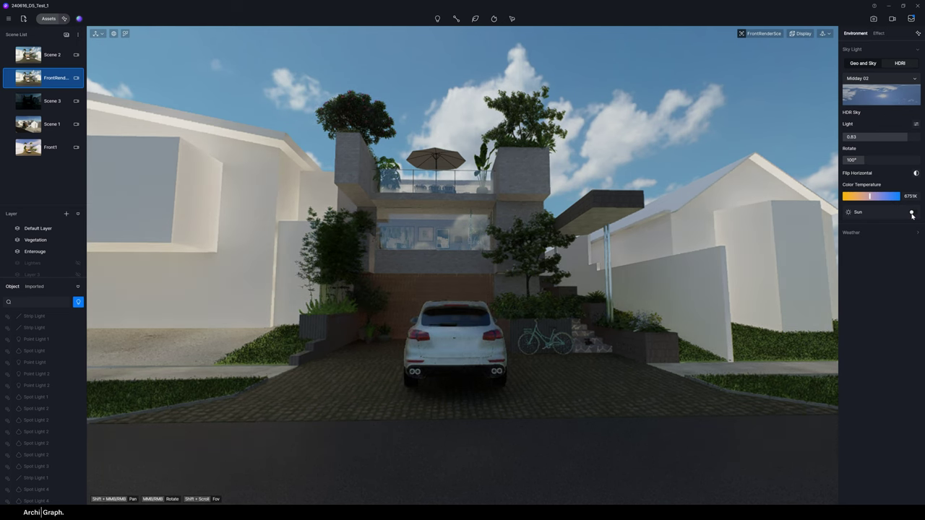
left_click(912, 213)
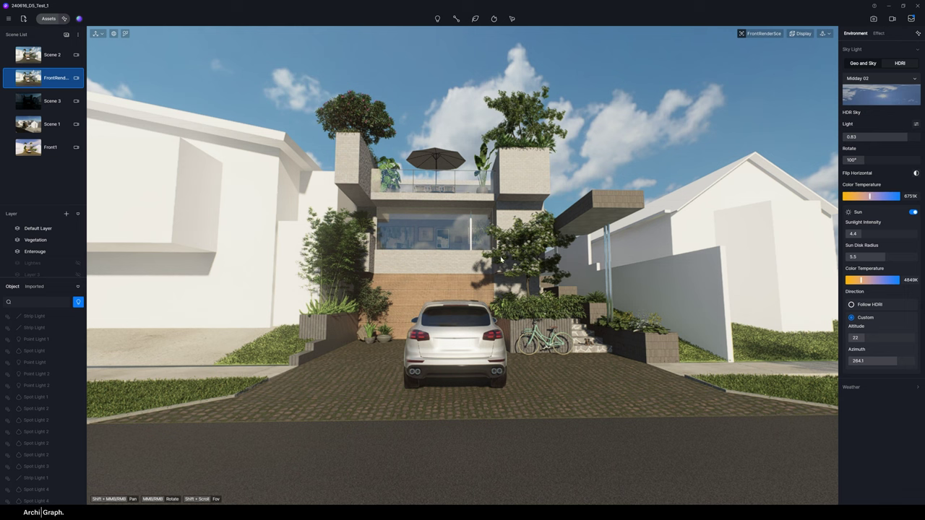
Step: Set the post-processing exposure to -0.25 and update the front render scene
left_click(879, 33)
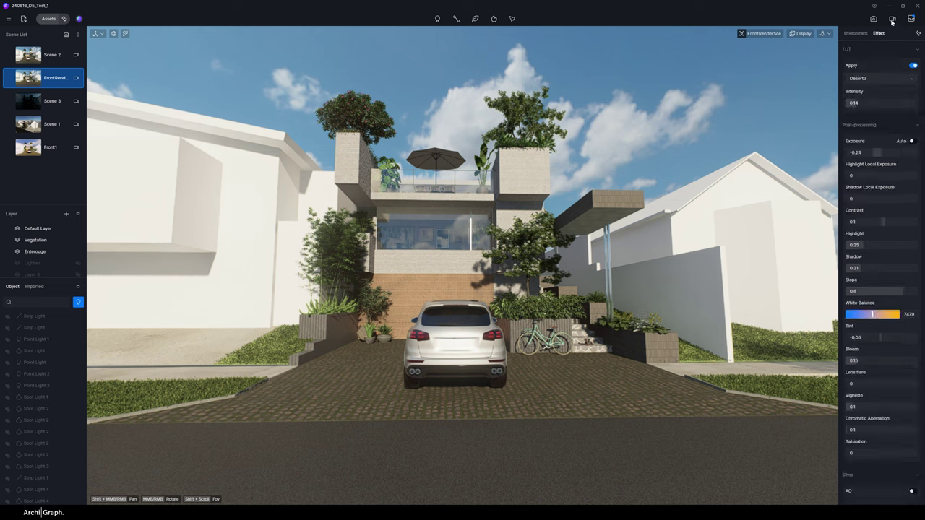
left_click_drag(876, 152, 876, 153)
left_click(22, 91)
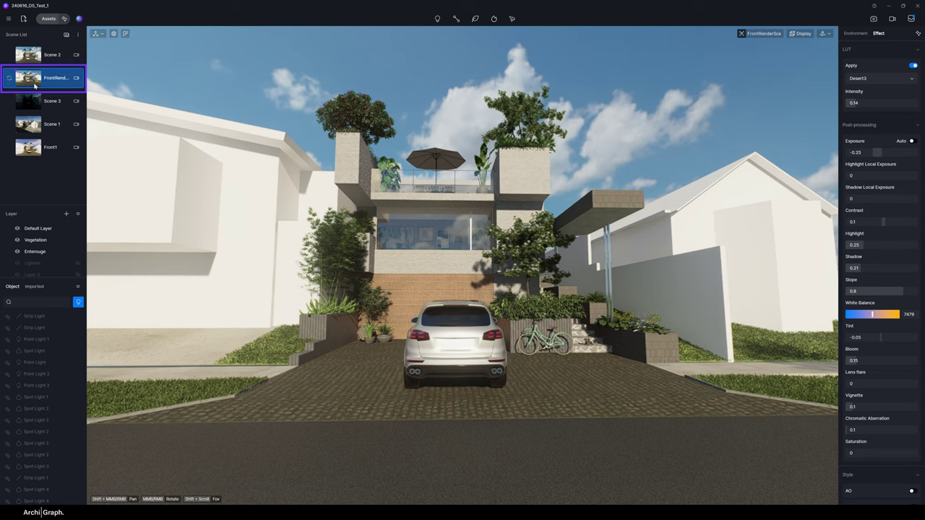
Step: View the house from another angle and review the HDRI sky settings of the environment
left_click(406, 256)
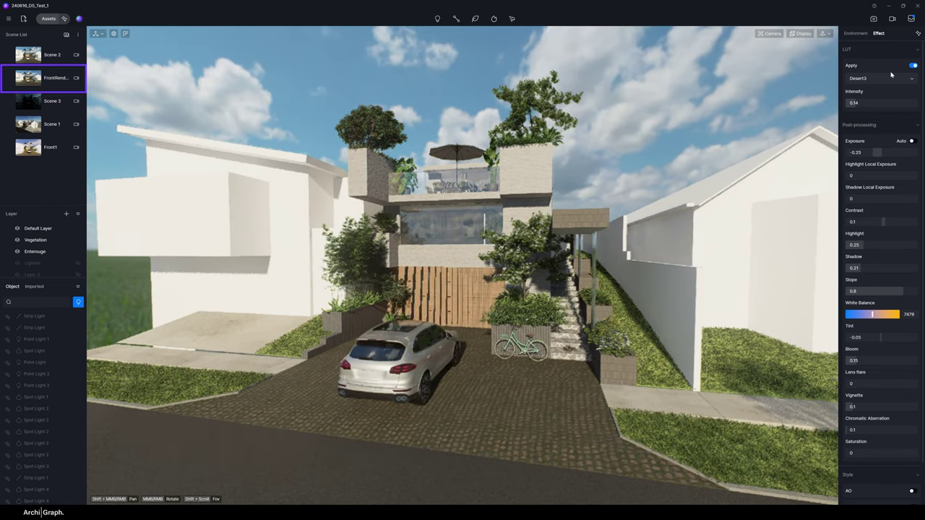
left_click(855, 33)
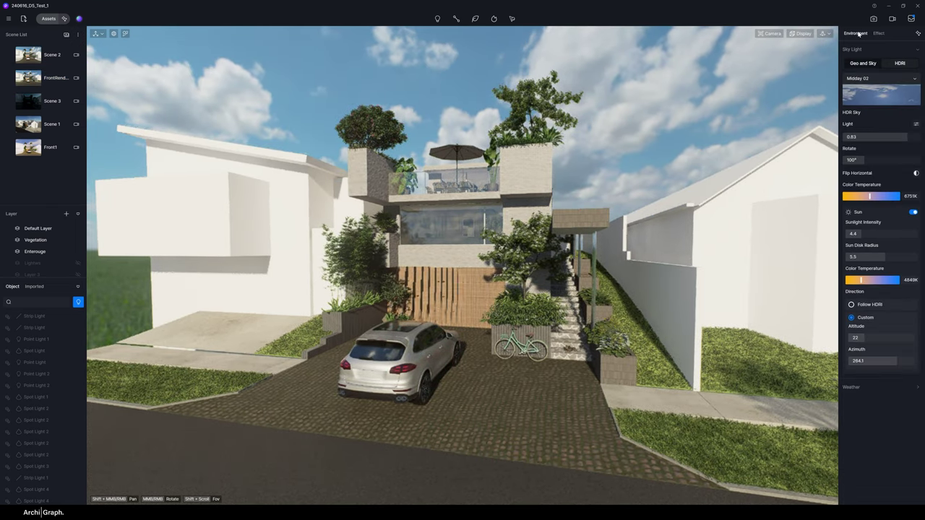
left_click(888, 96)
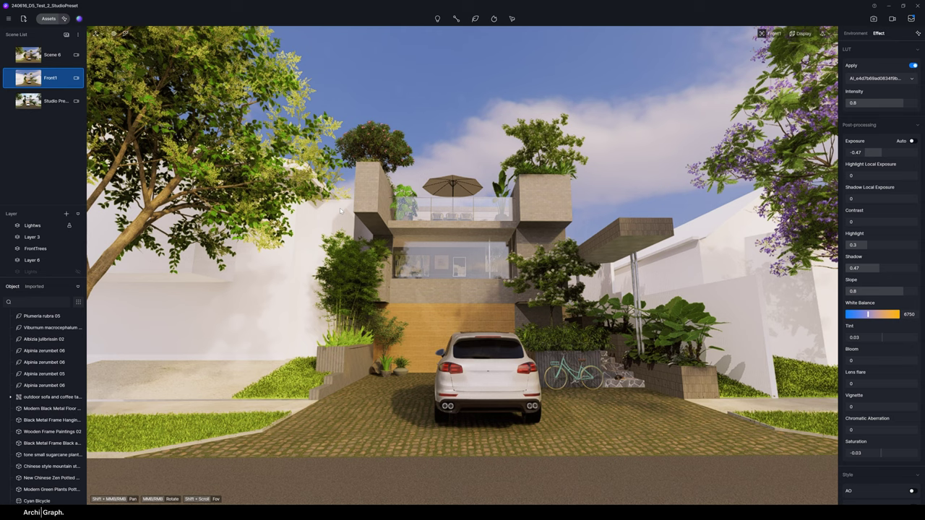
Step: Browse the D5 Curated presets in Studio and apply an Exterior-Day preset to the scene
left_click(80, 19)
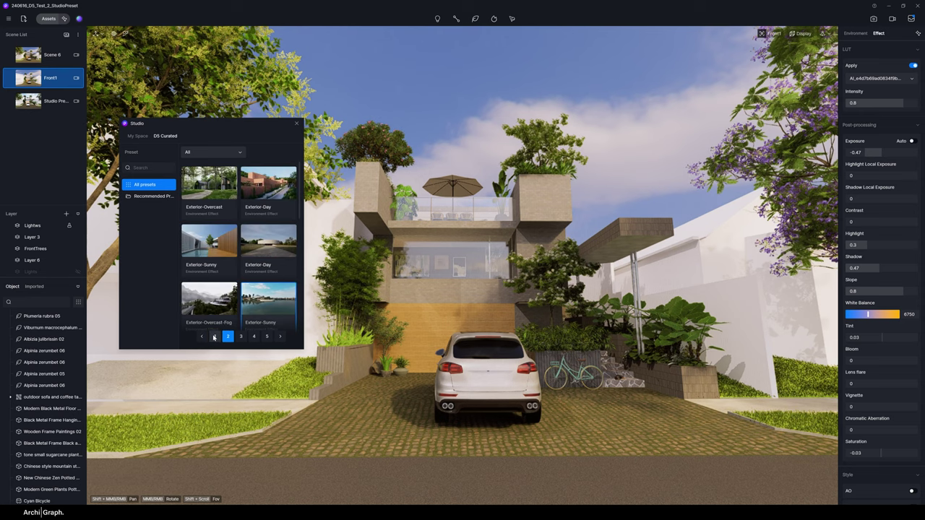
scroll(238, 245, "down", 2)
scroll(239, 245, "down", 2)
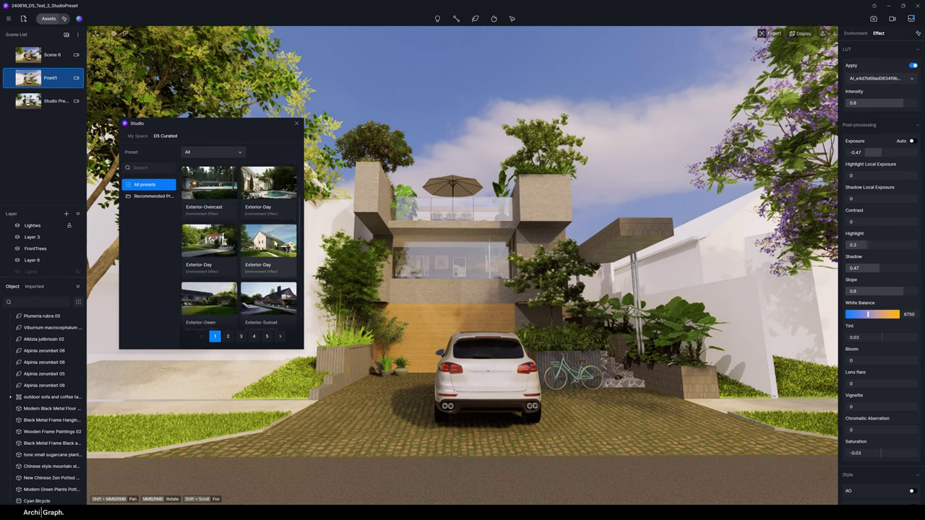
scroll(272, 240, "down", 5)
scroll(272, 240, "down", 2)
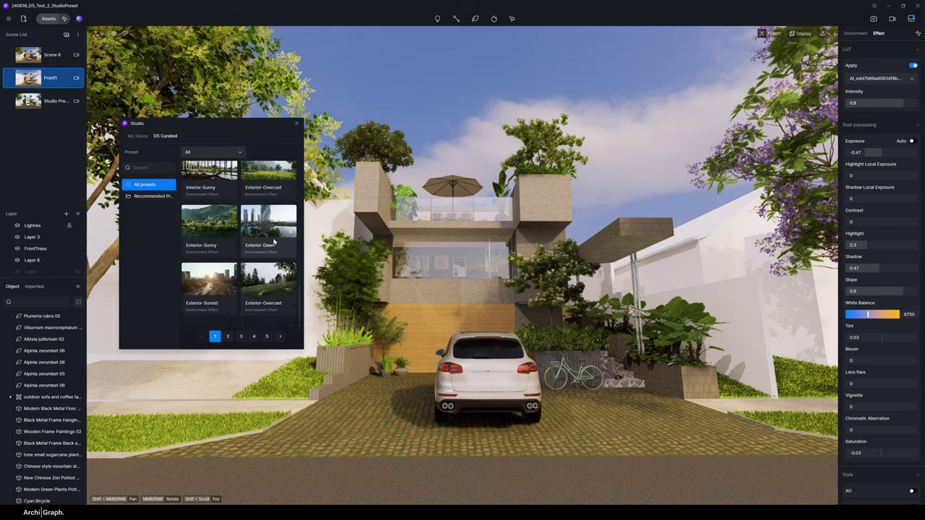
scroll(274, 260, "down", 3)
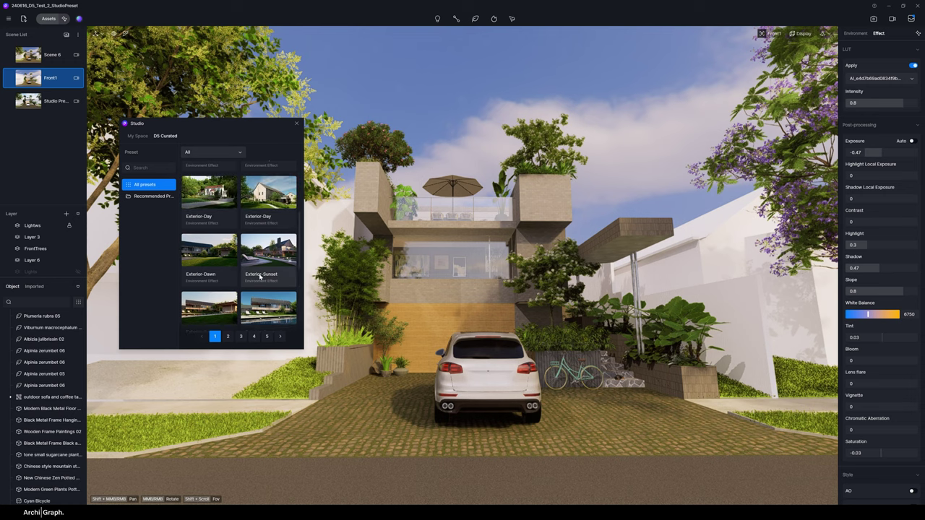
left_click(269, 191)
left_click_drag(217, 129, 131, 152)
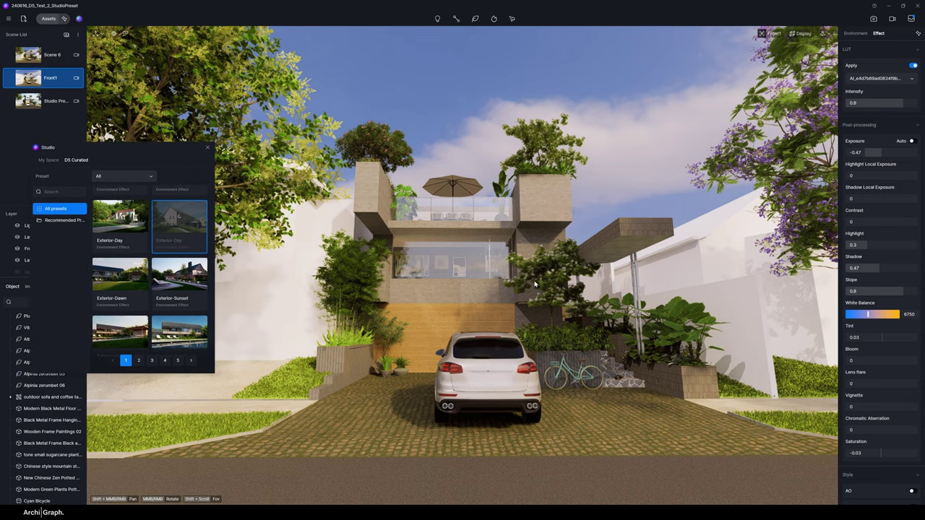
Step: Switch from Scene 6 to the updated Scene 7 and increase the rotation of its HDRI sky
left_click(52, 55)
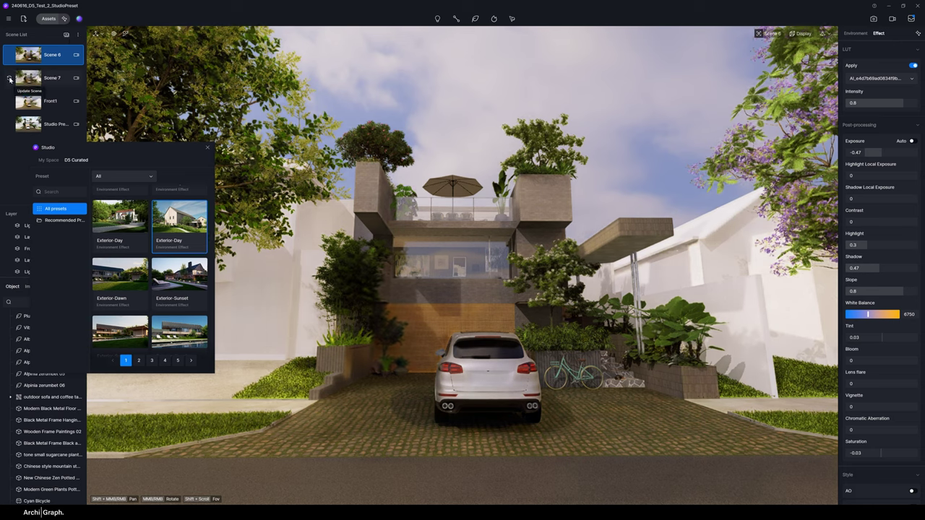
left_click(10, 80)
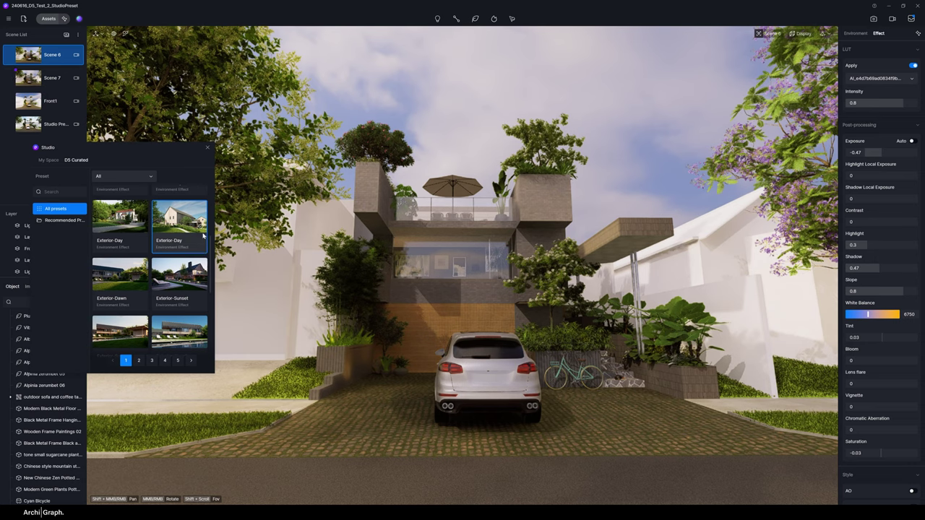
left_click(52, 79)
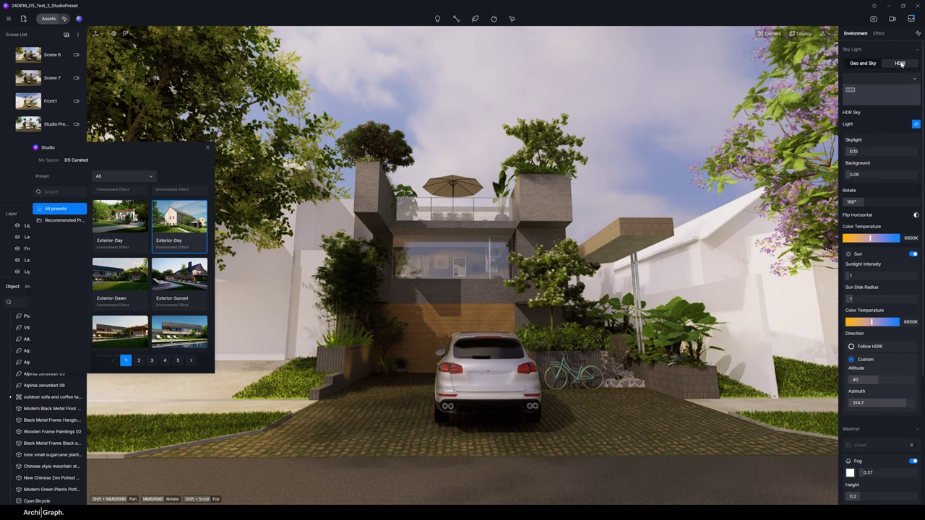
left_click_drag(859, 202, 868, 201)
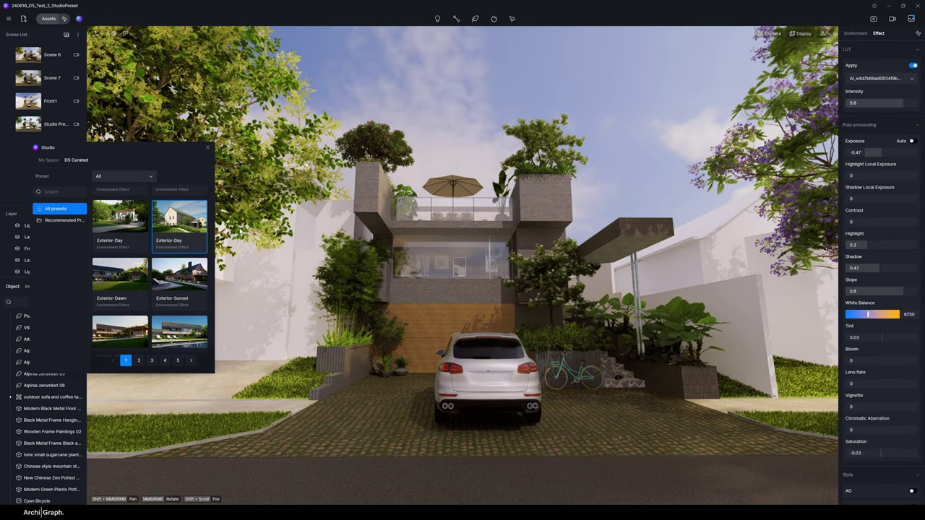
Step: Browse further through the D5 Curated environment presets in Studio
scroll(150, 267, "down", 1)
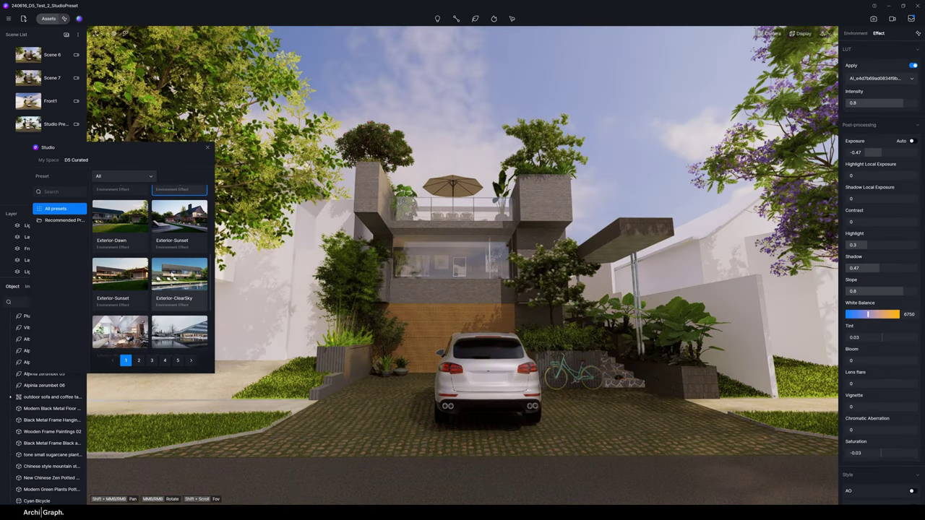
scroll(160, 289, "down", 3)
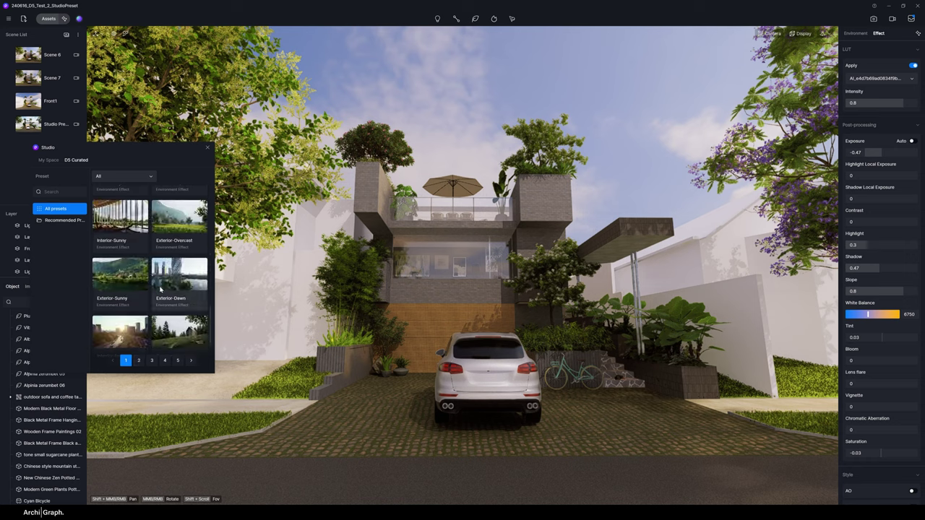
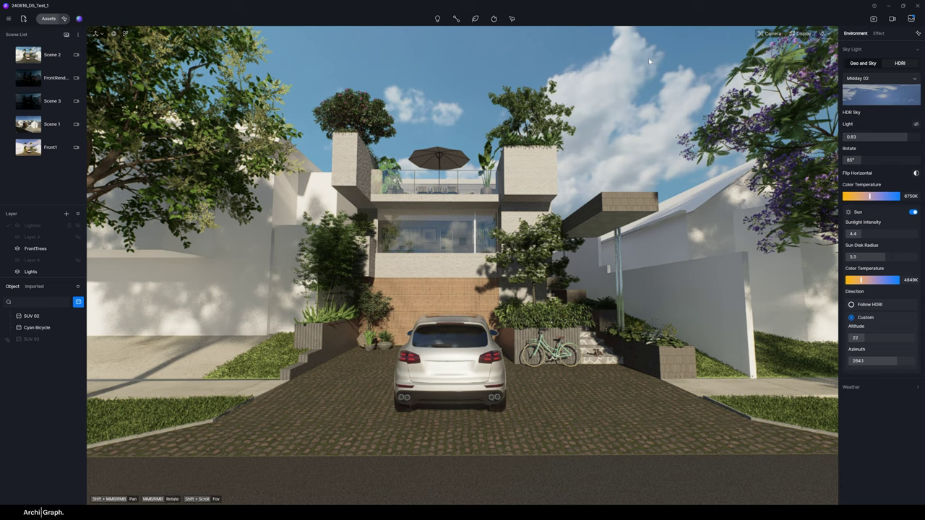
Step: Set up an image render with a 16:9 aspect ratio and the 2k preset size
left_click(874, 18)
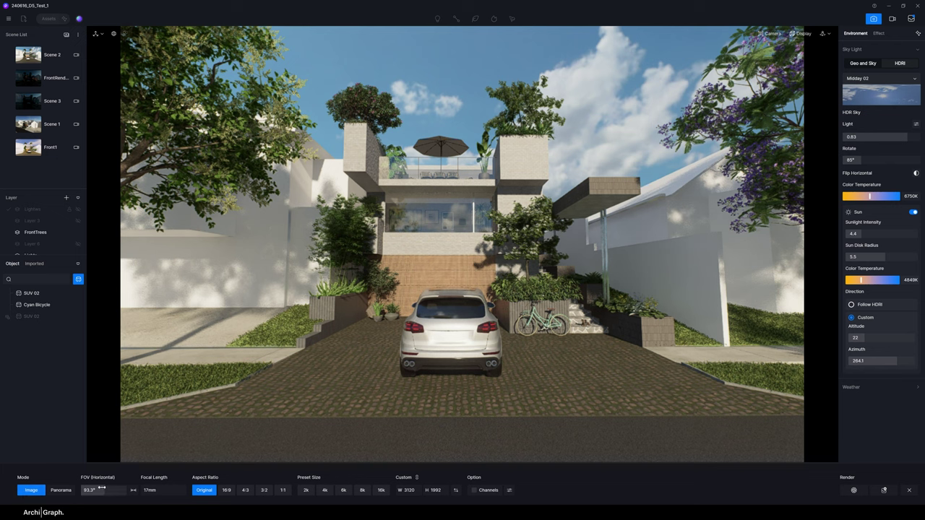
left_click(227, 490)
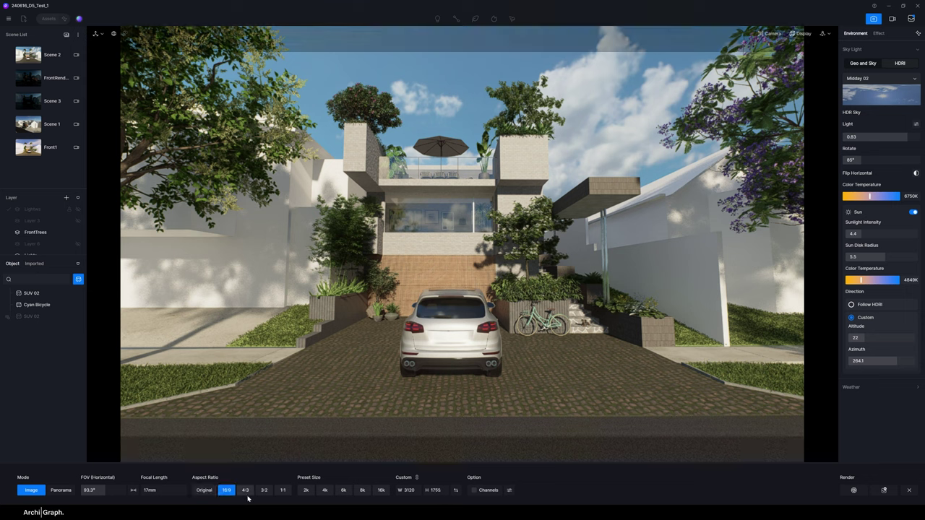
left_click(246, 490)
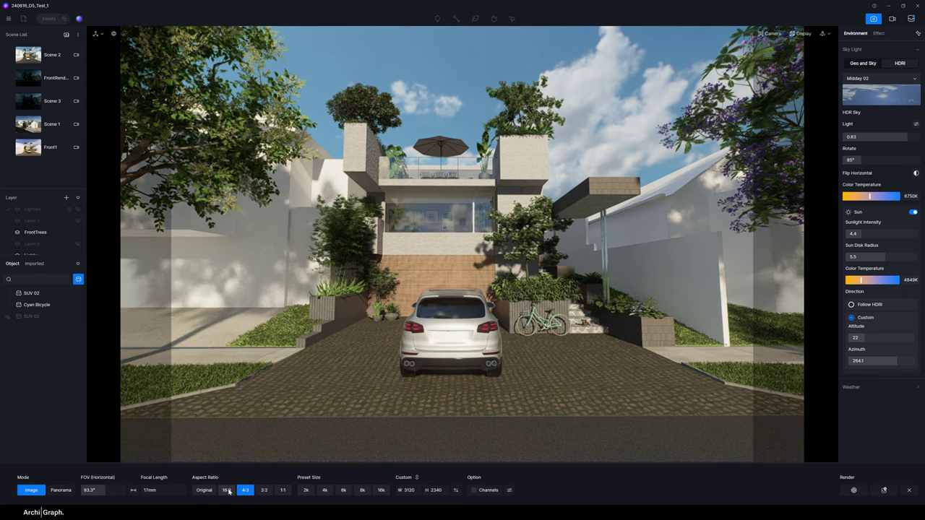
left_click(228, 491)
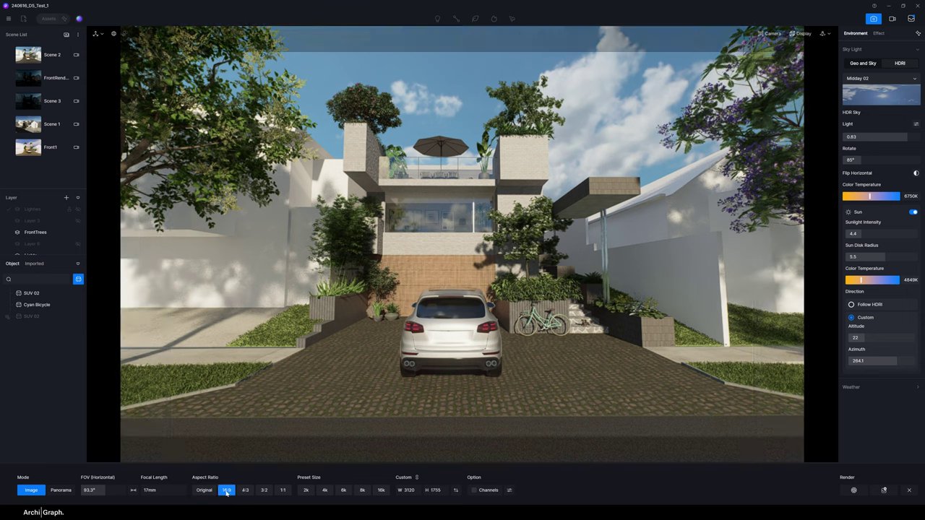
left_click(306, 490)
Step: Review the available render channels and leave channel output turned off for the image
left_click(508, 494)
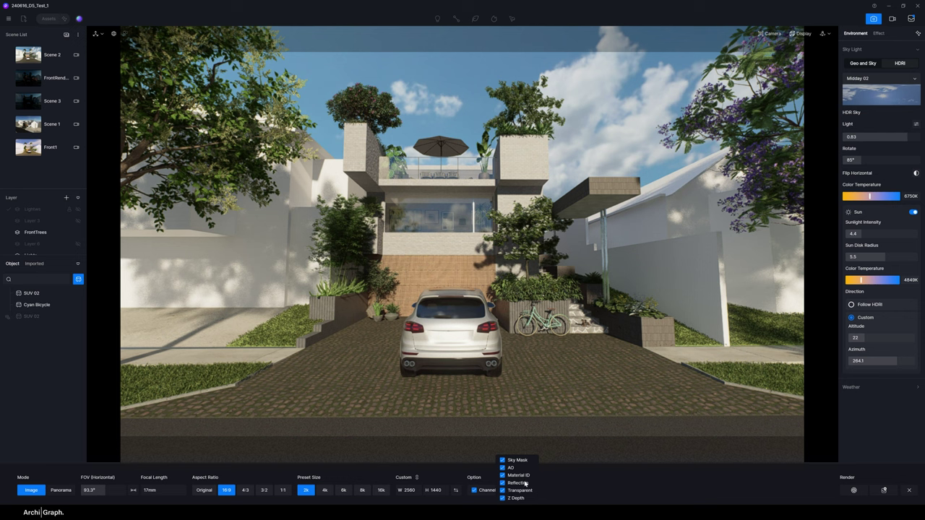
left_click(582, 480)
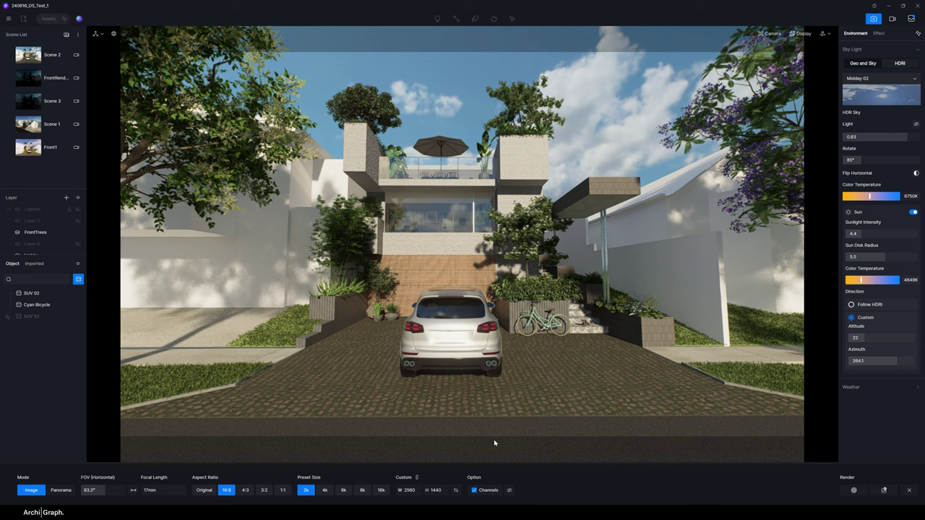
left_click(475, 490)
Step: Select all the images in the render queue, including Scene 2, and start rendering them
left_click(911, 18)
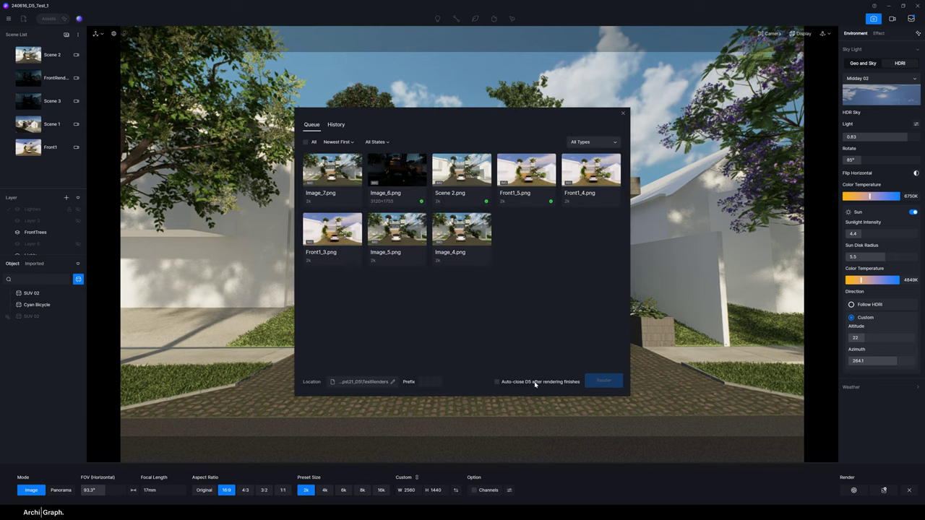
left_click(452, 206)
left_click(461, 231)
left_click(526, 169)
left_click(591, 170)
left_click(397, 170)
left_click(396, 231)
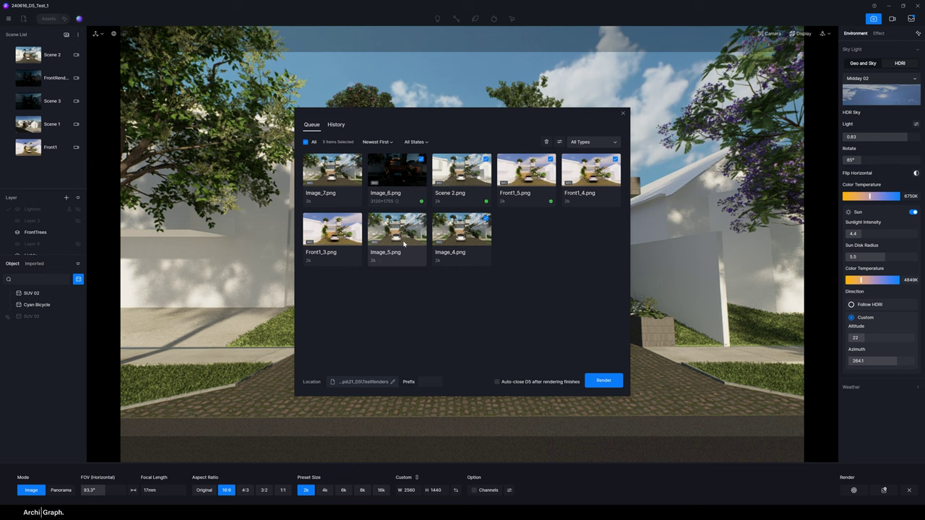
left_click(332, 231)
left_click(325, 184)
left_click(611, 379)
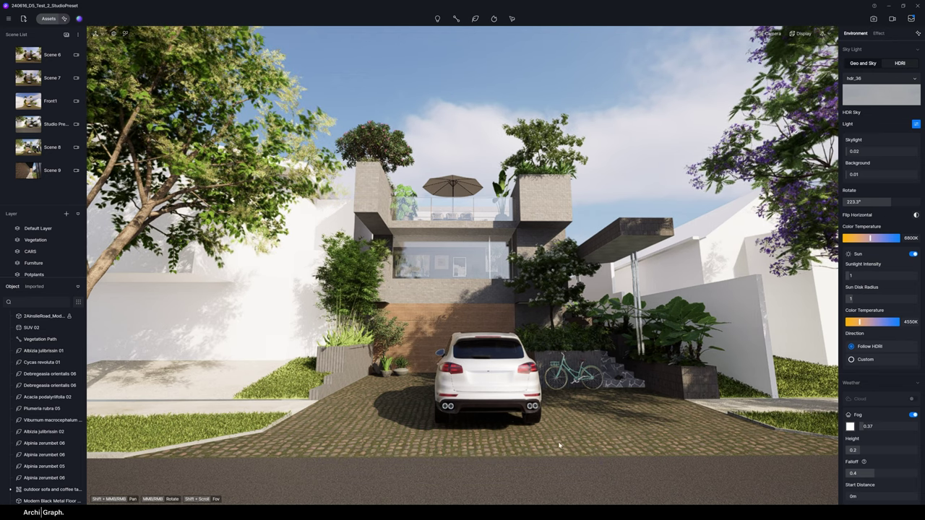
Step: Create a new video clip and widen the camera's field of view
left_click(893, 19)
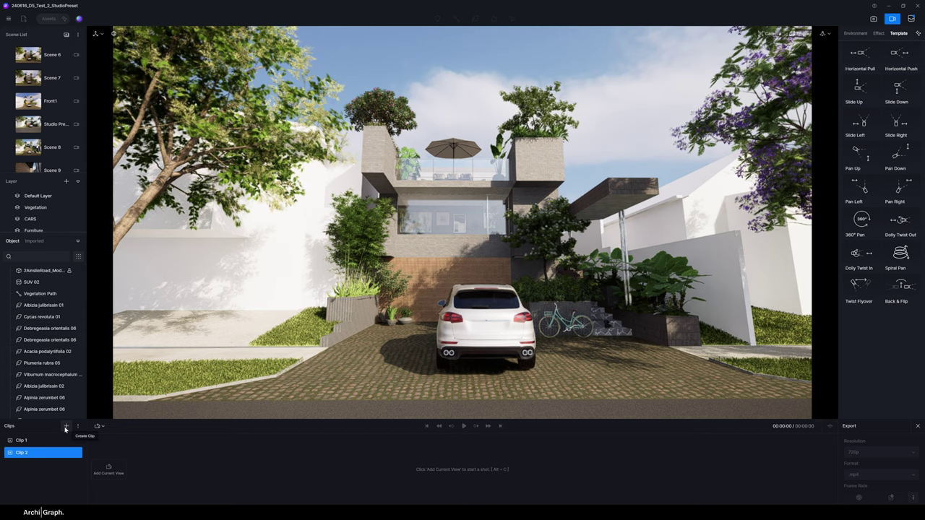
left_click(66, 427)
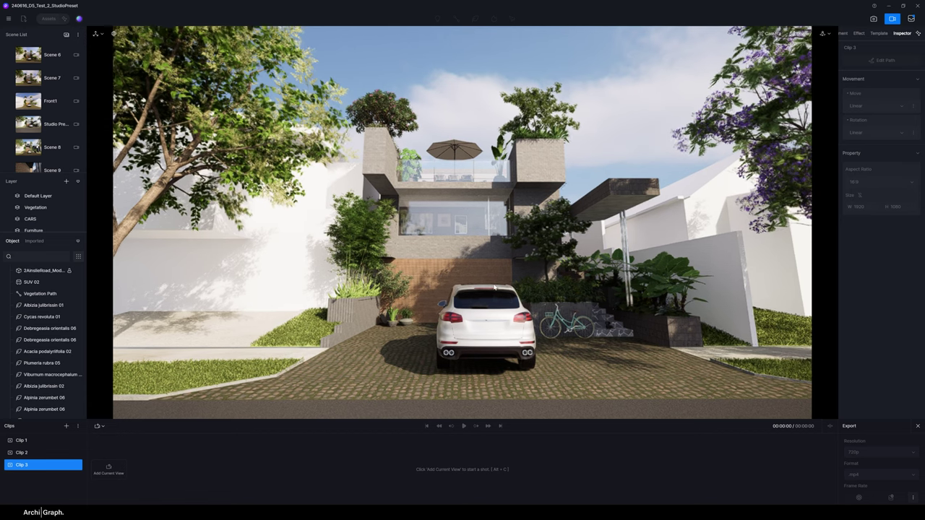
left_click(770, 34)
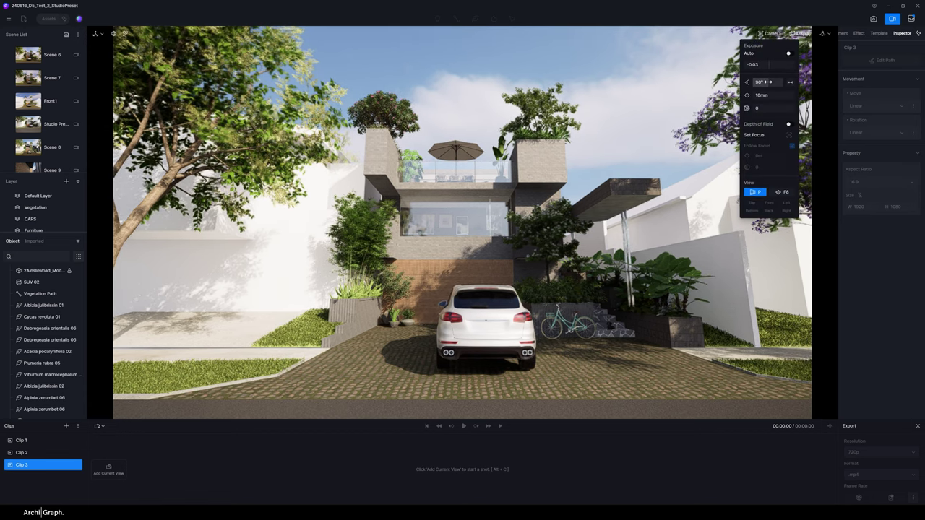
left_click_drag(773, 82, 767, 81)
Step: Add the current front view as the clip's first shot and a view moved to the right as the following one
left_click(108, 468)
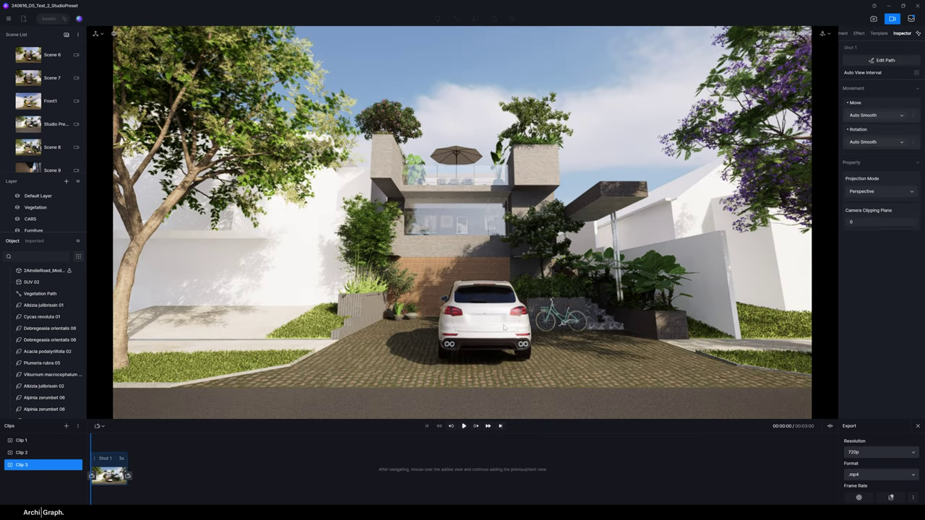
key("d")
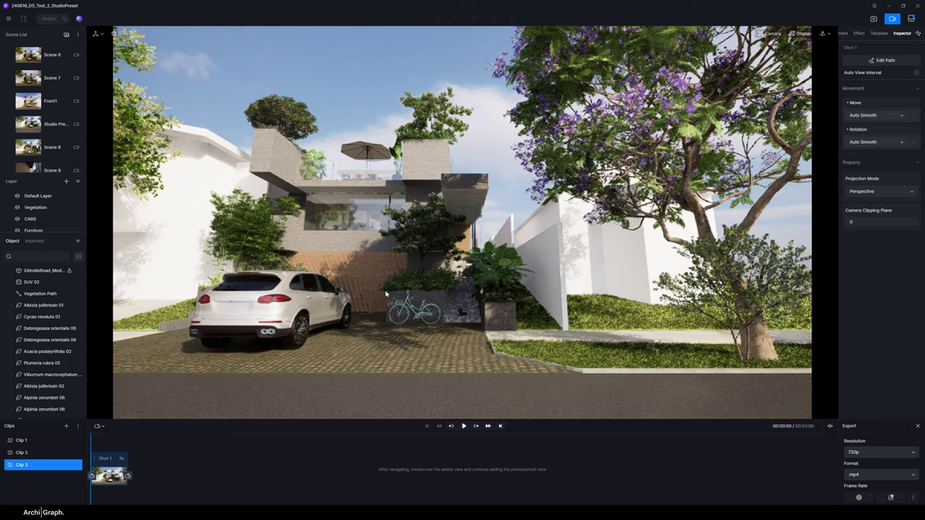
left_click(128, 476)
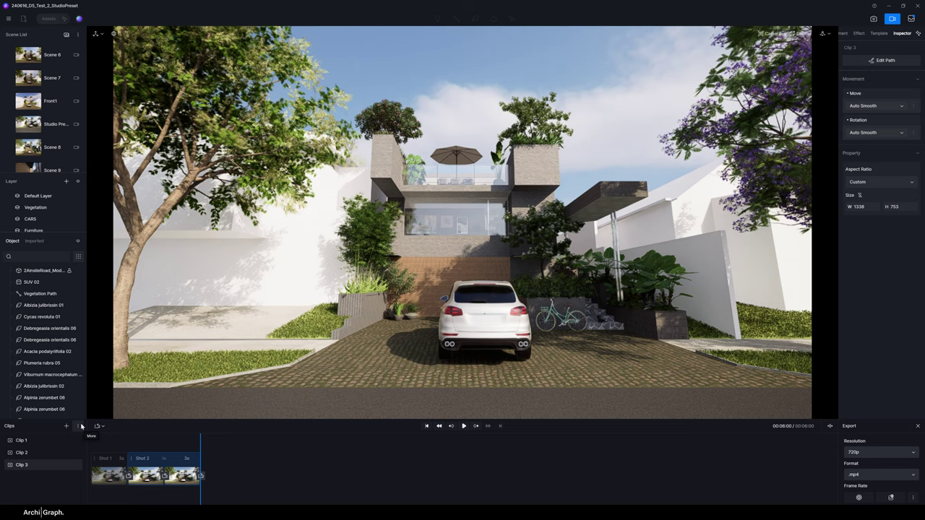
Step: Create another video clip, Clip 4, and add a Slide Left template shot to it
left_click(81, 426)
left_click(79, 435)
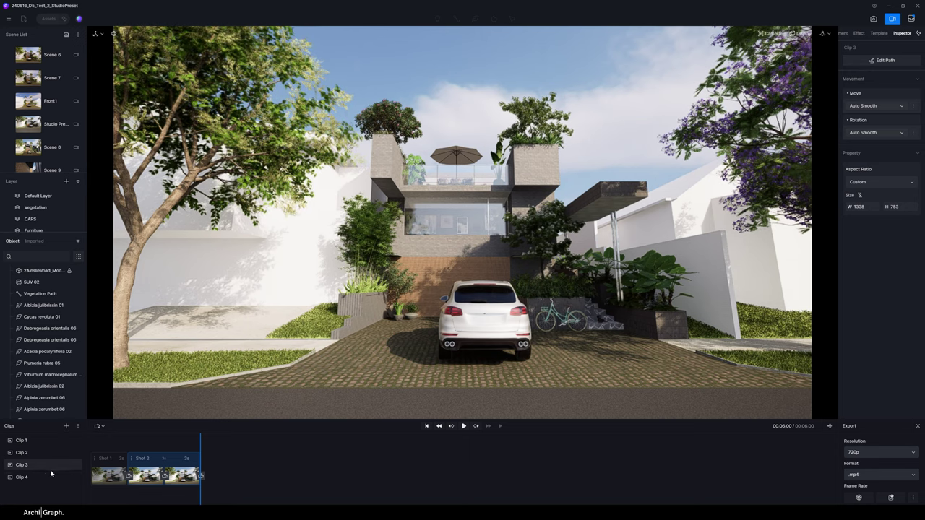
left_click(42, 477)
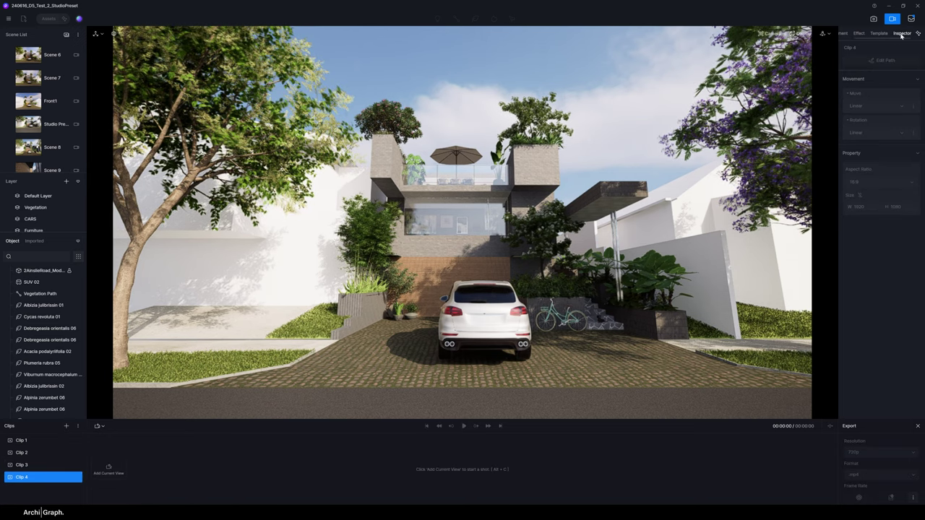
left_click(880, 33)
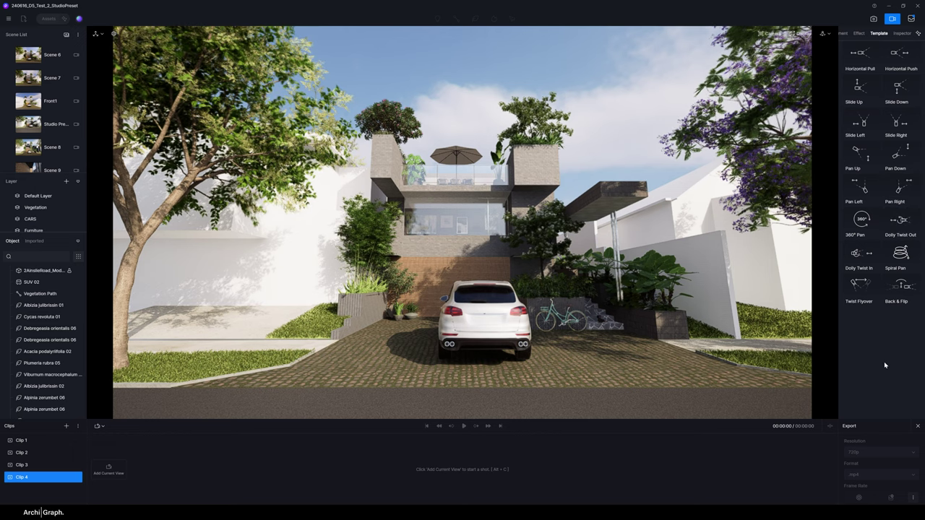
left_click(860, 123)
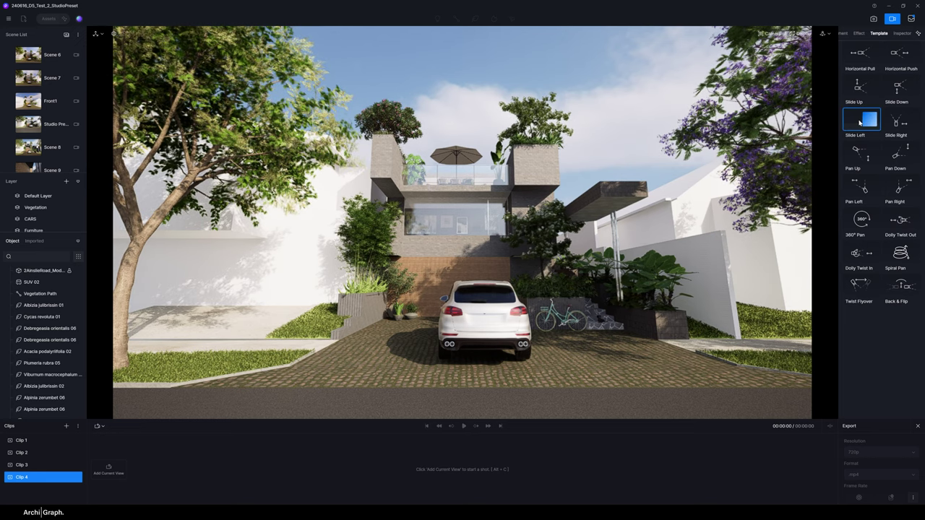
Step: Play back the slide shot and scrub through its timeline to review the camera movement
left_click(463, 426)
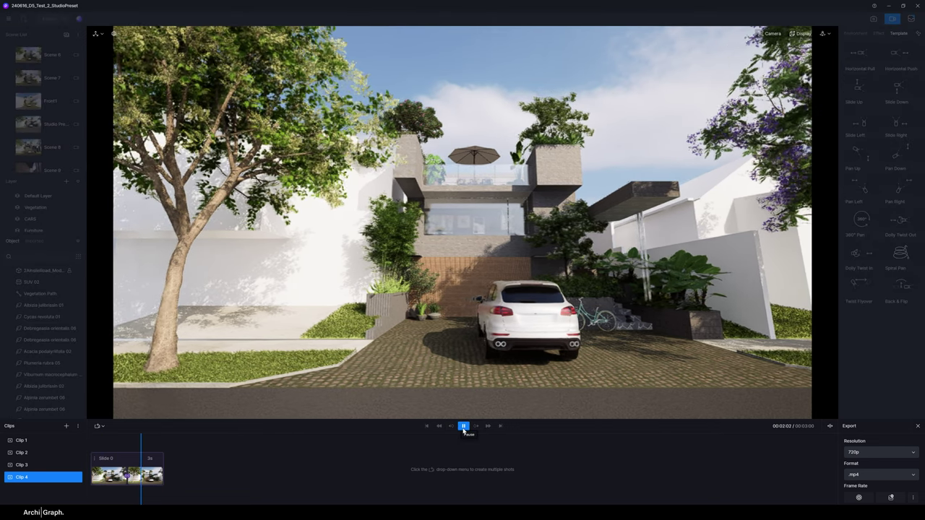
left_click(464, 426)
left_click(426, 426)
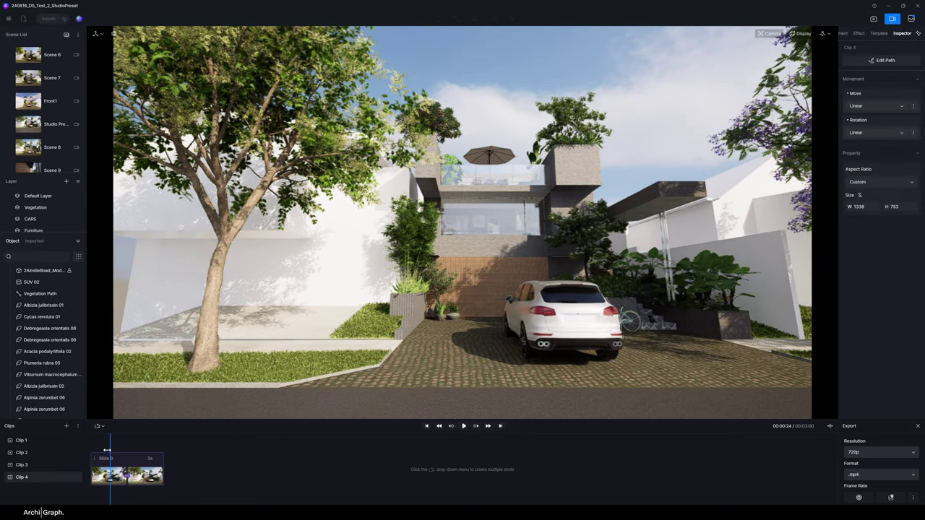
left_click(139, 436)
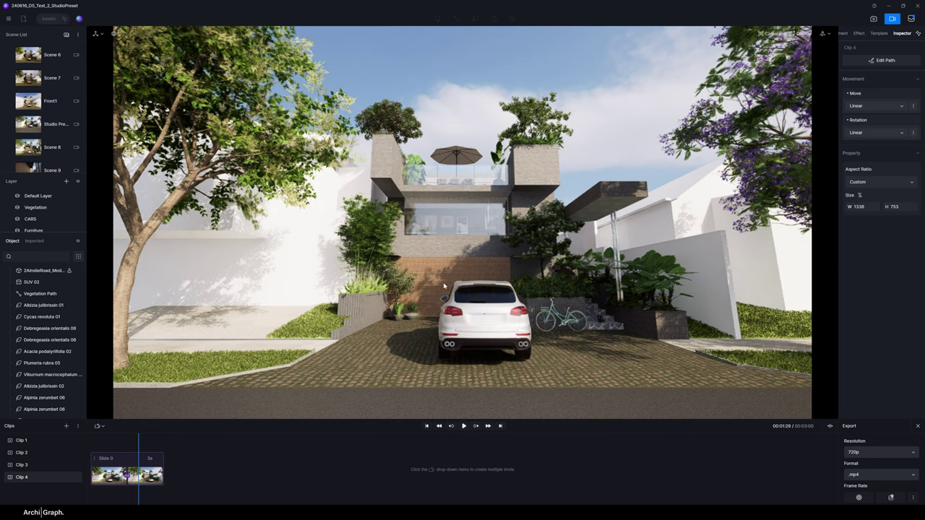
left_click_drag(139, 435, 105, 435)
Step: Change the slide shot's direction to the right and keep its projection mode as Perspective
left_click(125, 458)
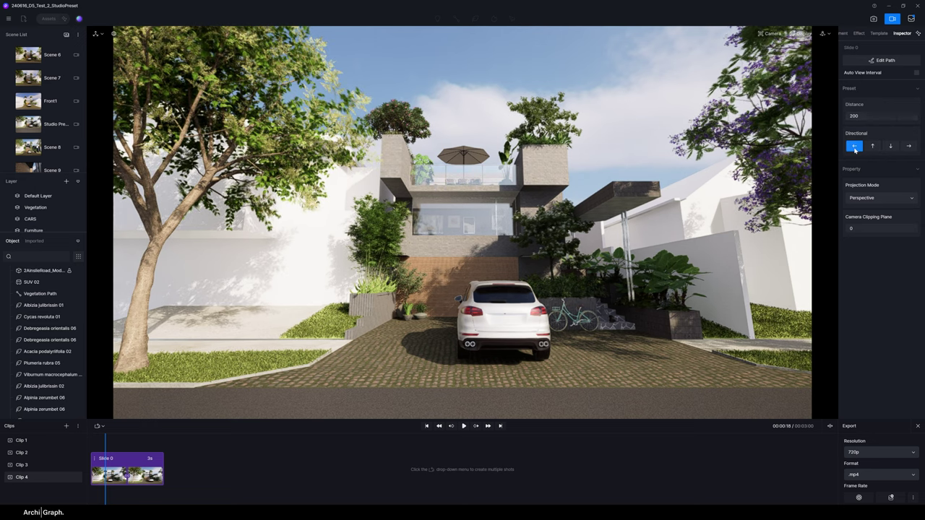
left_click(909, 145)
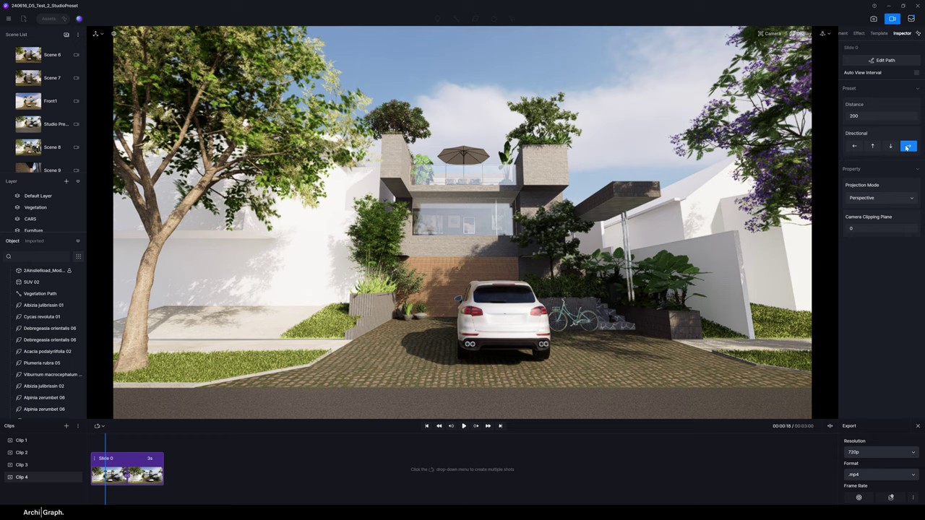
left_click(878, 197)
left_click(882, 221)
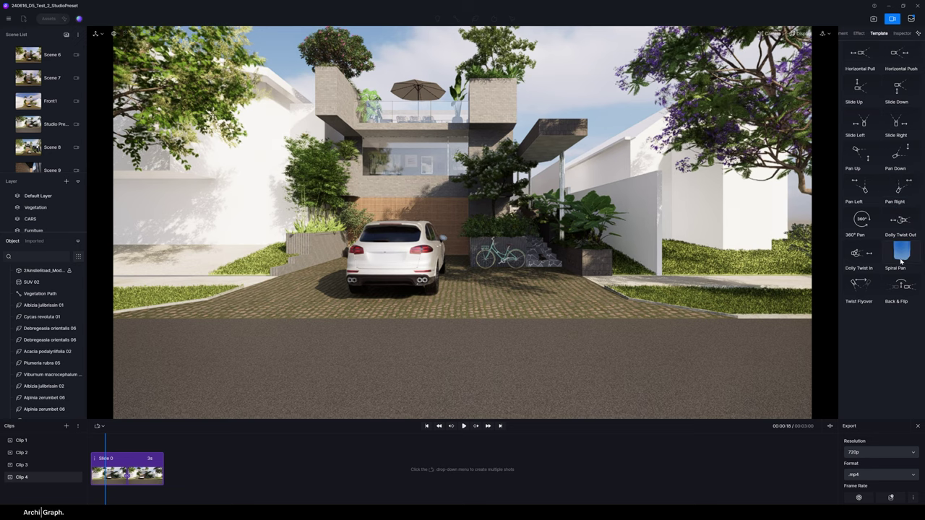
Step: Add a Horizontal Pull template shot after the slide shot and play it back
left_click(860, 52)
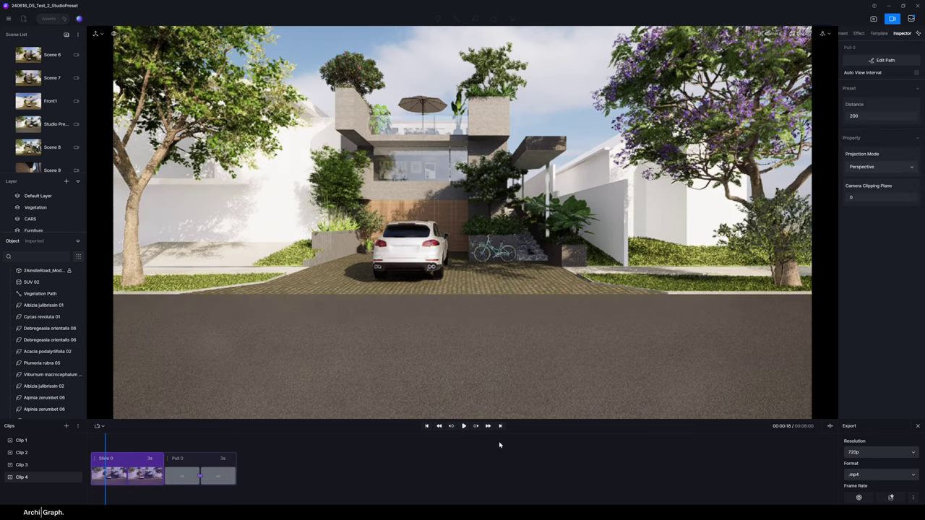
left_click(464, 425)
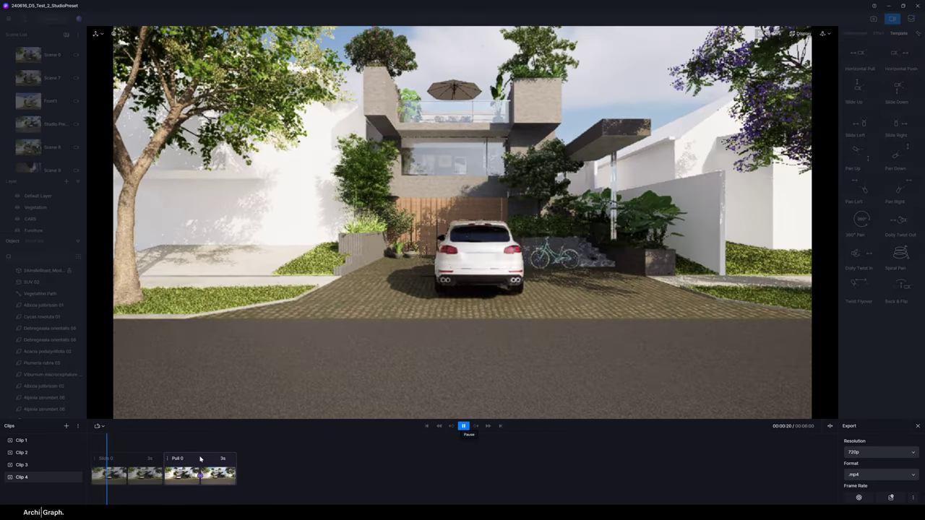
left_click(464, 426)
left_click(192, 440)
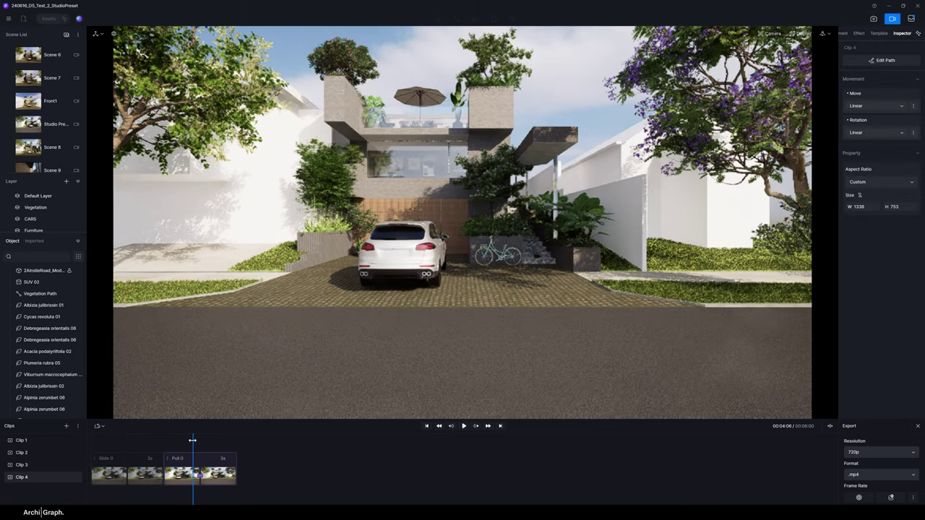
key("space")
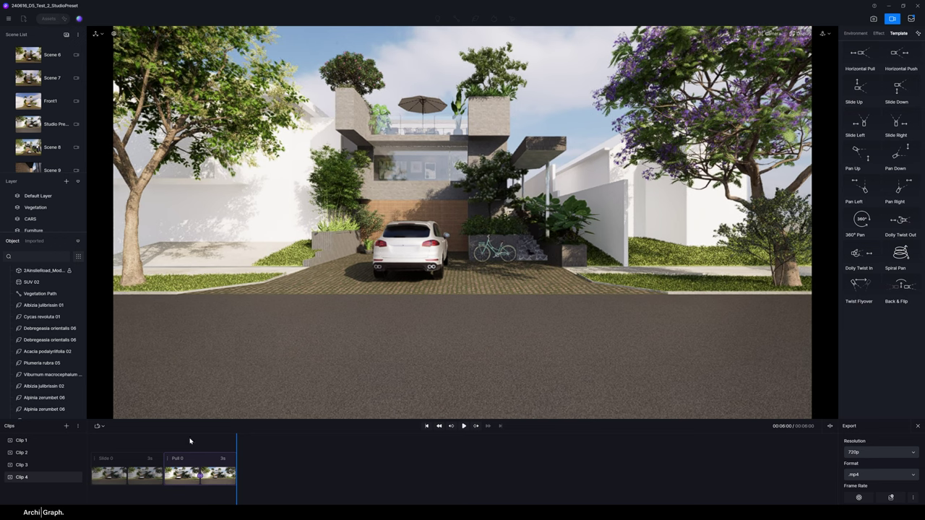
left_click(176, 440)
left_click(463, 426)
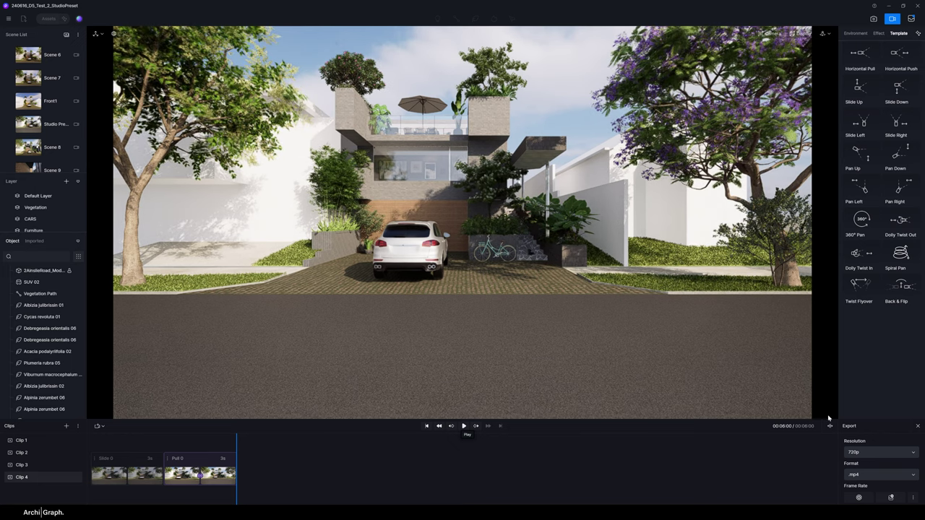
Step: Set the video export resolution to 1080p and keep the frame rate at 30 fps
left_click(874, 452)
left_click(865, 486)
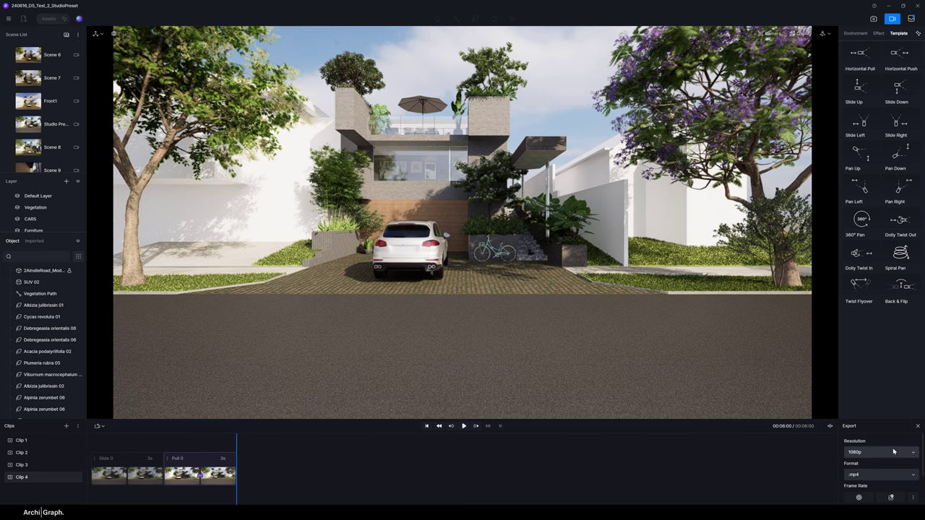
scroll(880, 480, "down", 1)
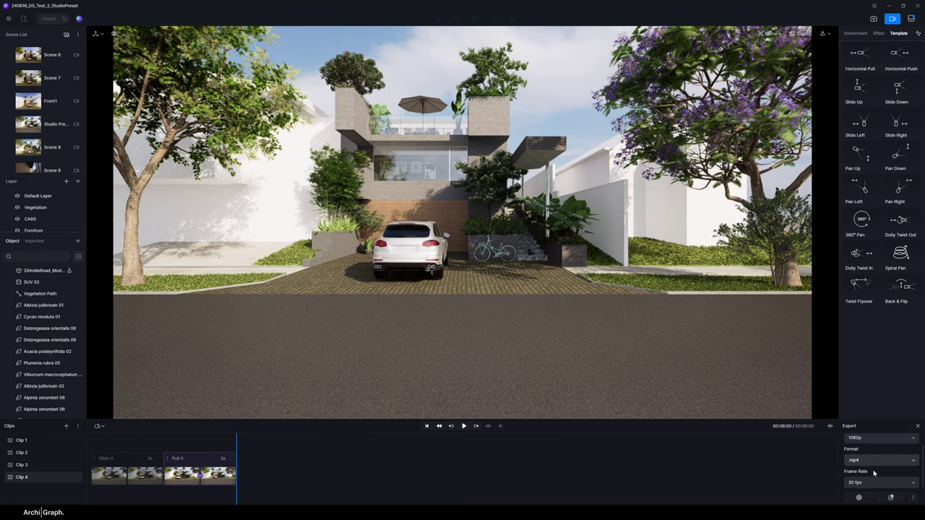
left_click(870, 481)
left_click(787, 476)
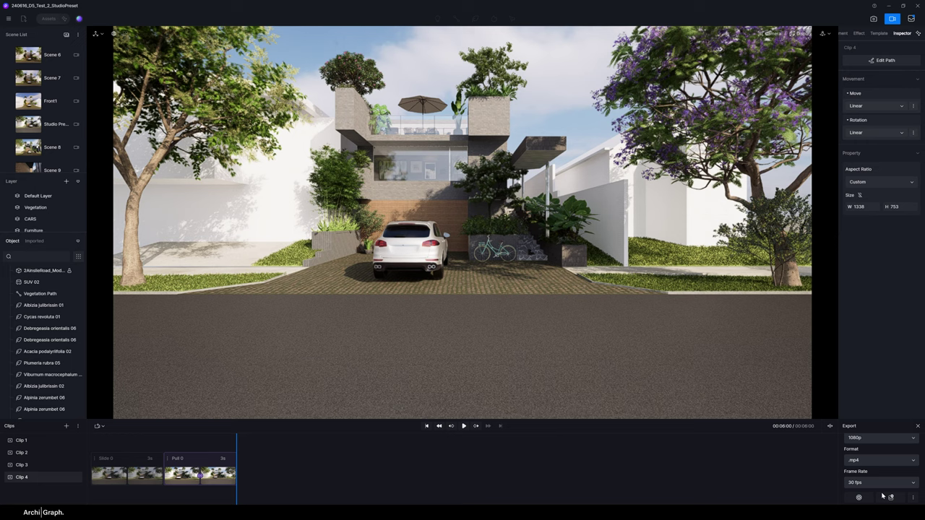